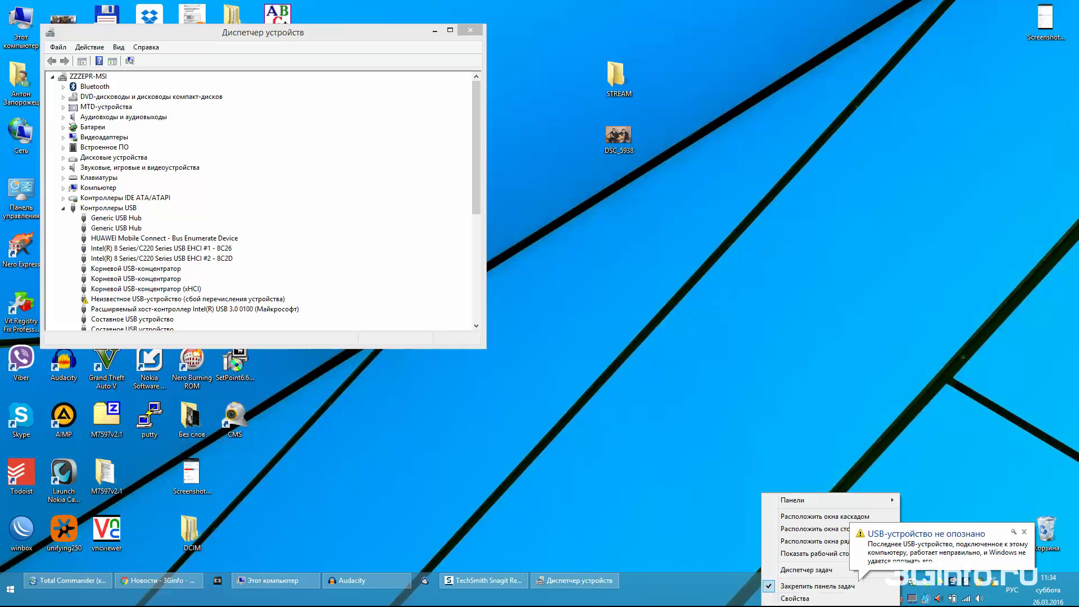
Switch to Total Commander and import the BOS_solution registry file from the BOS_solution archive into the Windows registry.
{"action": "left_click", "coordinate": [946, 507]}
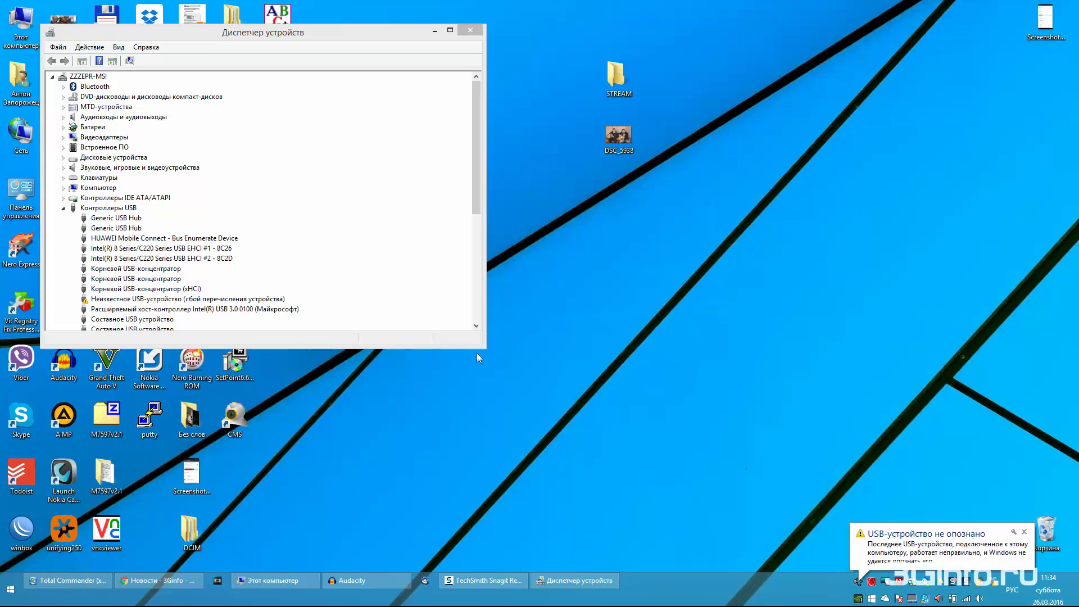
{"action": "left_click", "coordinate": [262, 299]}
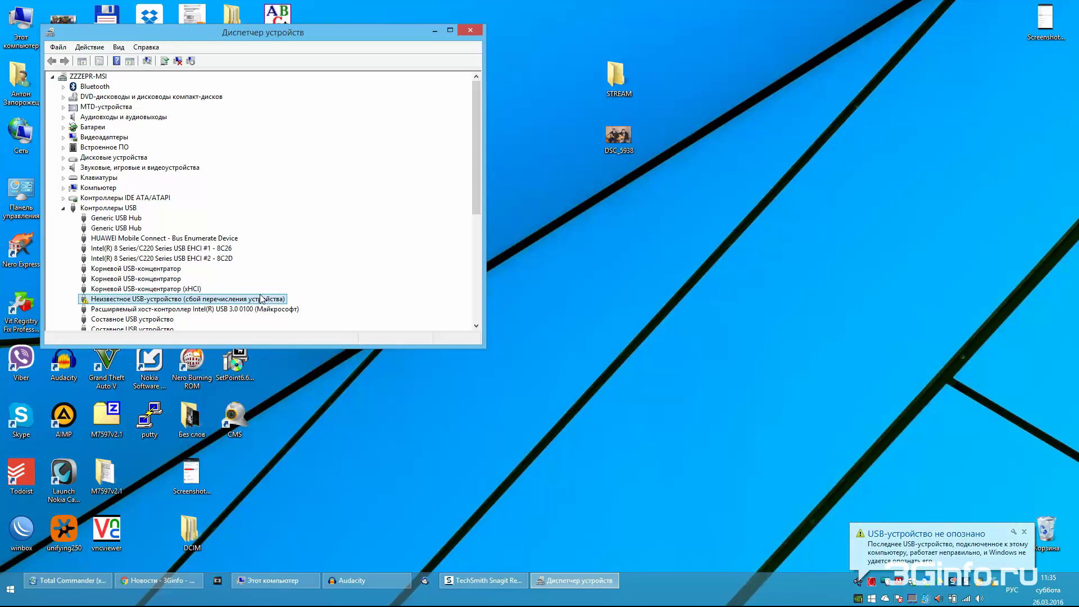
{"action": "left_click", "coordinate": [81, 581]}
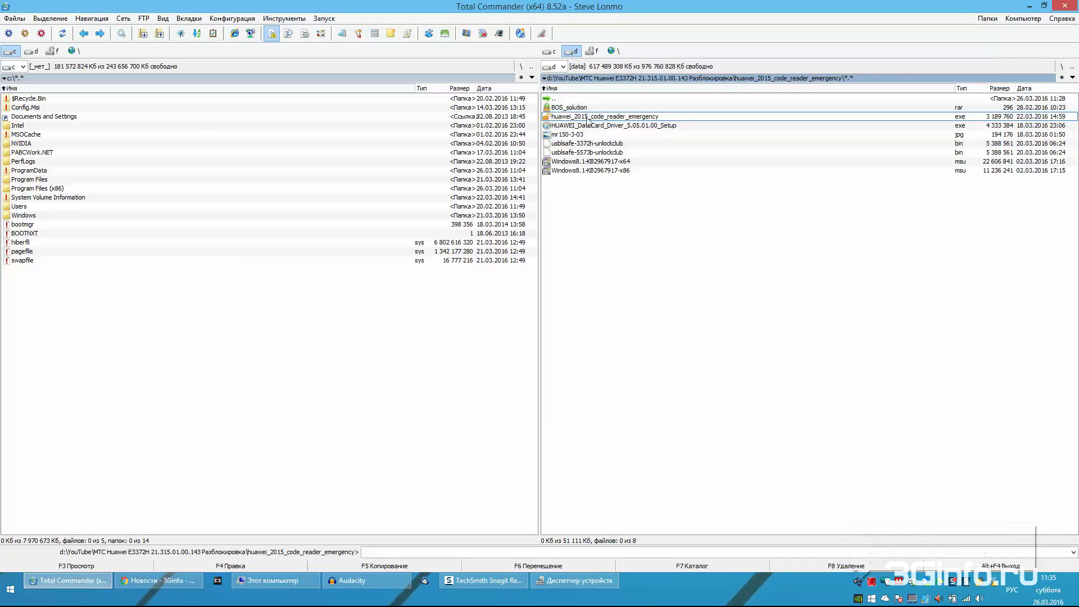
{"action": "double_click", "coordinate": [569, 107]}
{"action": "double_click", "coordinate": [569, 107]}
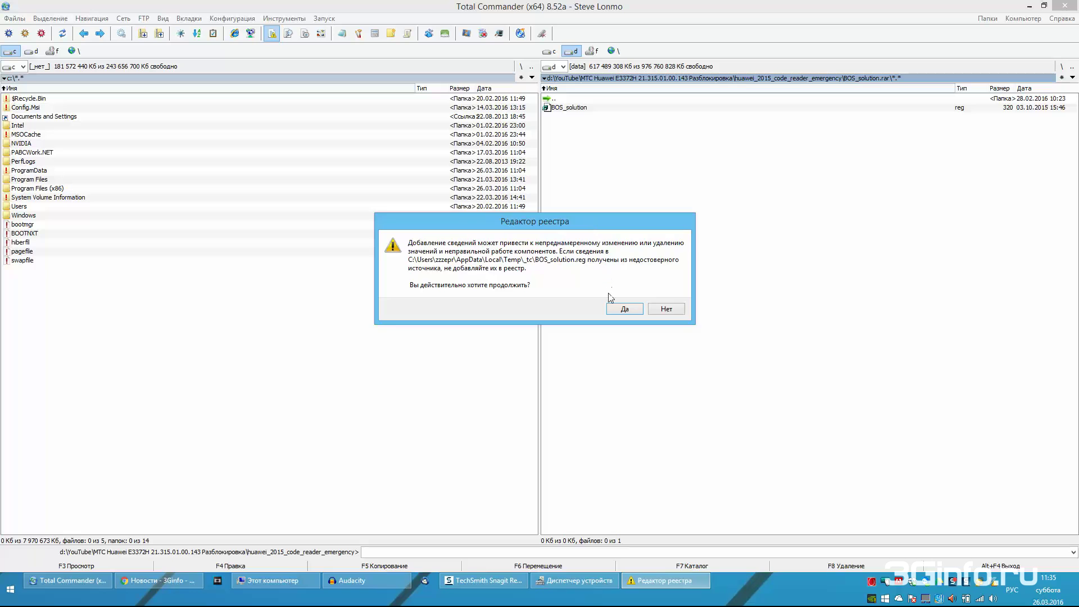
{"action": "left_click", "coordinate": [613, 309]}
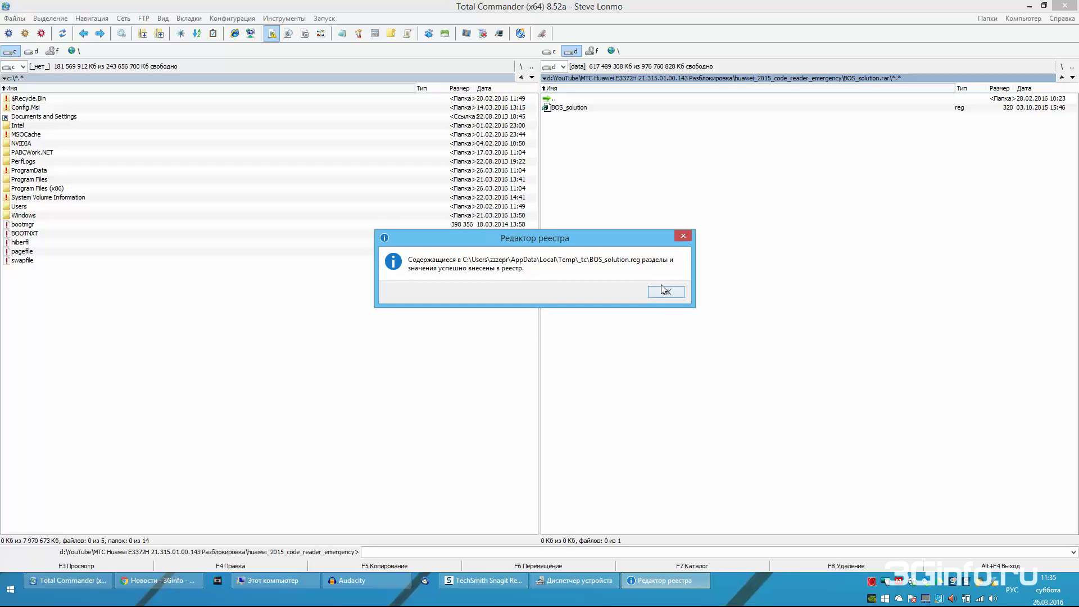
{"action": "left_click", "coordinate": [665, 291]}
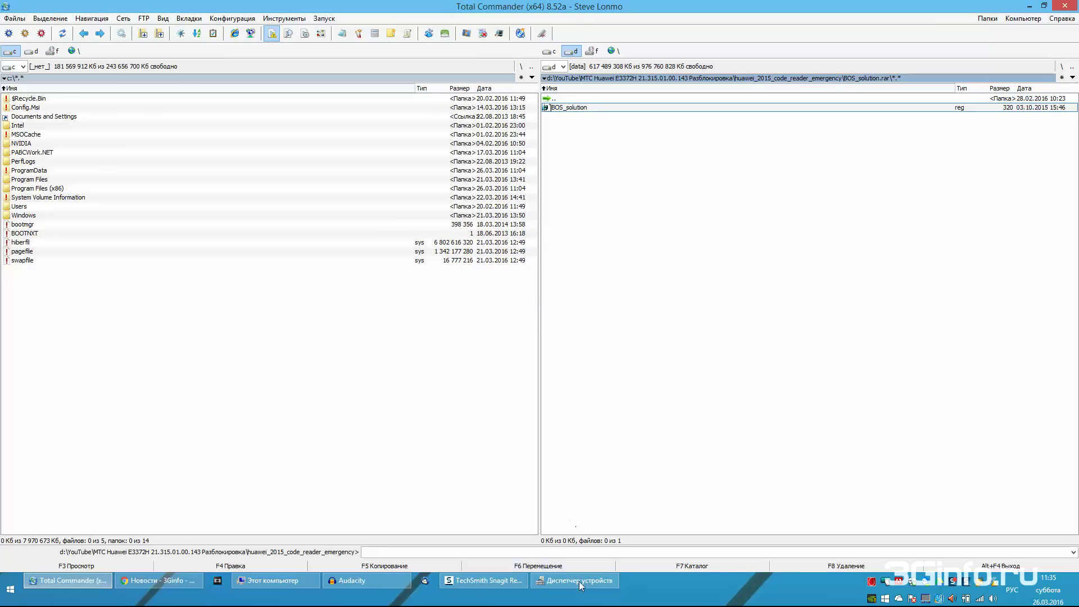
Check in Device Manager how the Huawei modem is listed under the USB controllers and the COM ports.
{"action": "left_click", "coordinate": [579, 581]}
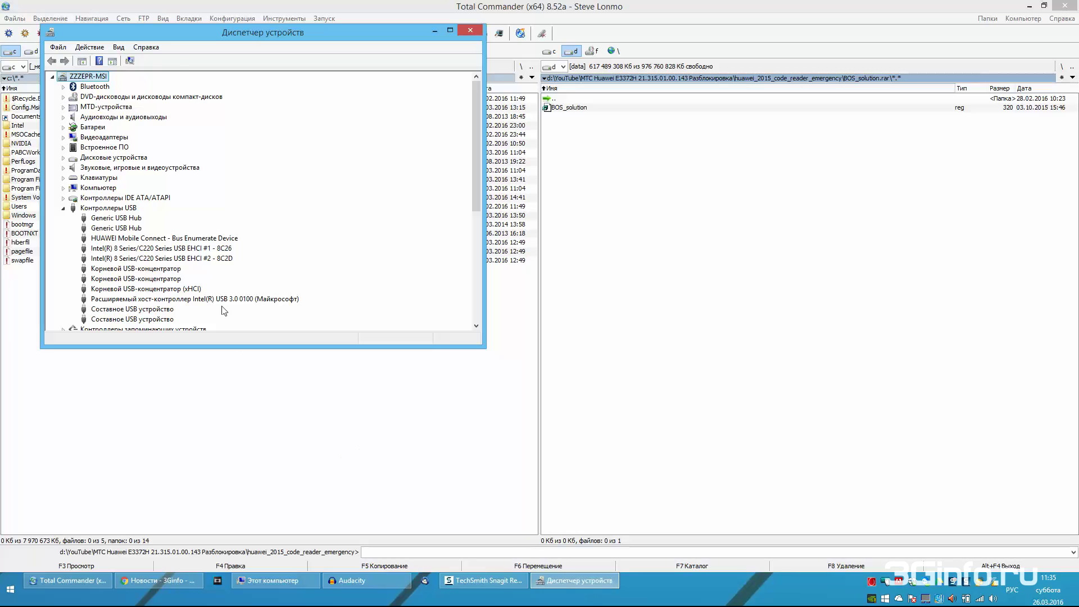
{"action": "left_click", "coordinate": [180, 288]}
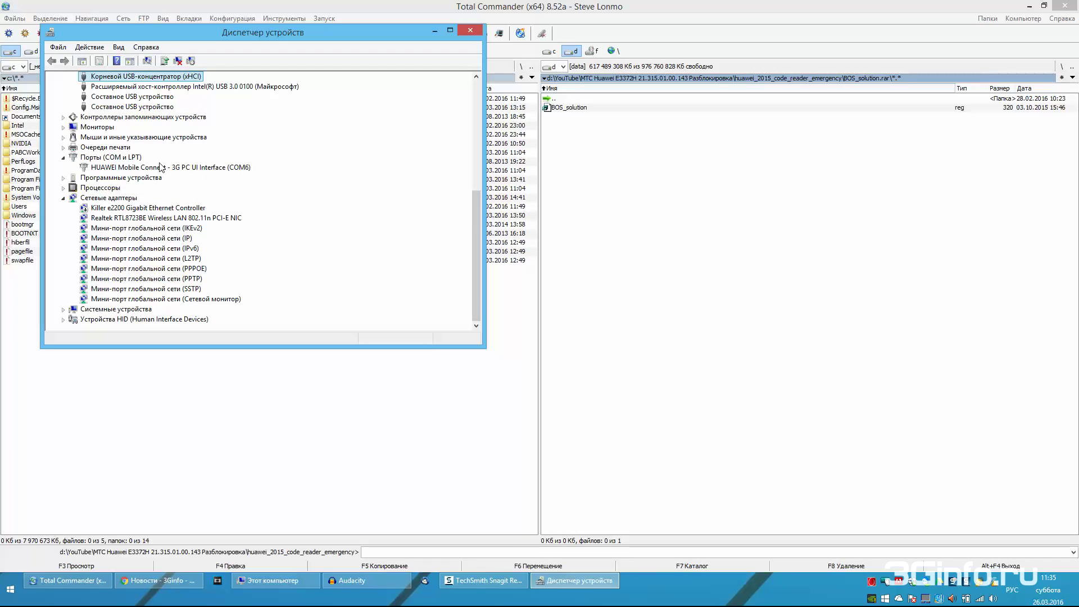
{"action": "left_click", "coordinate": [162, 167]}
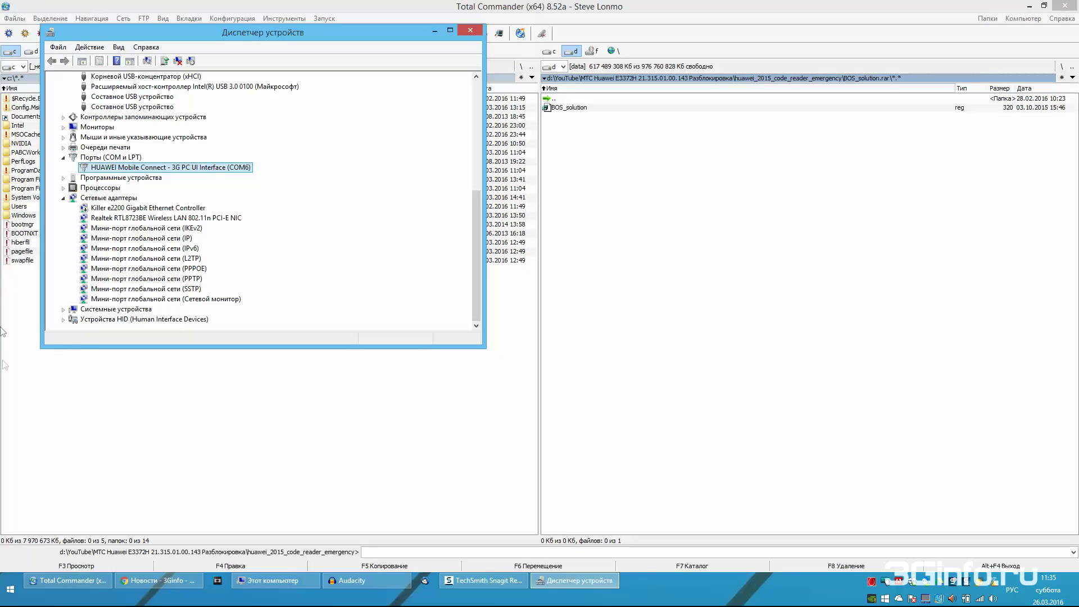
Launch huawei_2015_code_reader_emergency and detect the modem, keeping COM6 - HUAWEI Mobile Connect - 3G PC UI Interface [BOOT_3G] as the port.
{"action": "double_click", "coordinate": [576, 98]}
{"action": "left_click", "coordinate": [580, 118]}
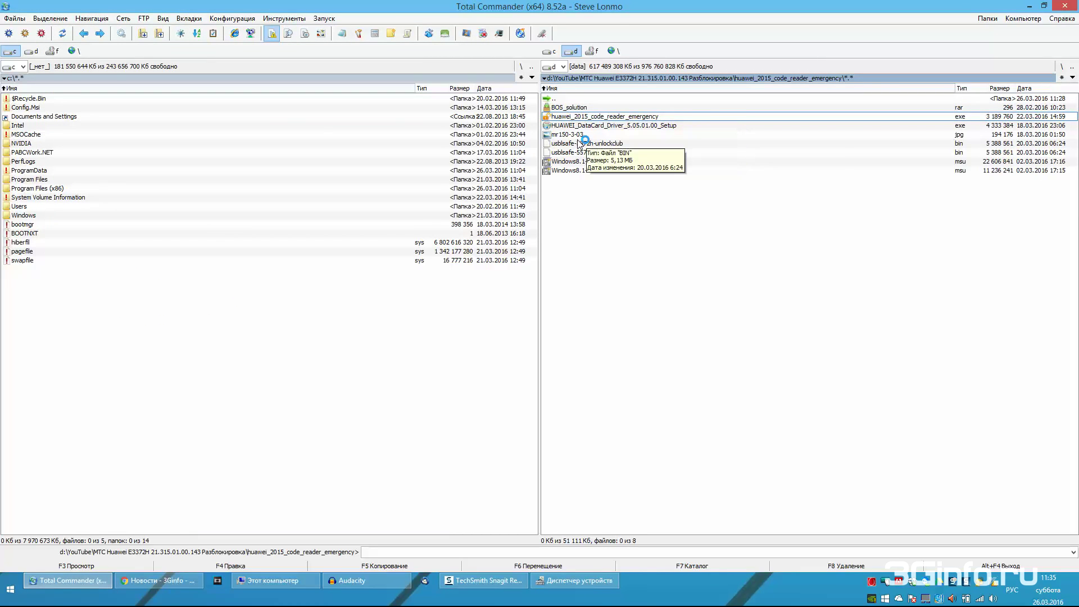
{"action": "key", "text": "Return"}
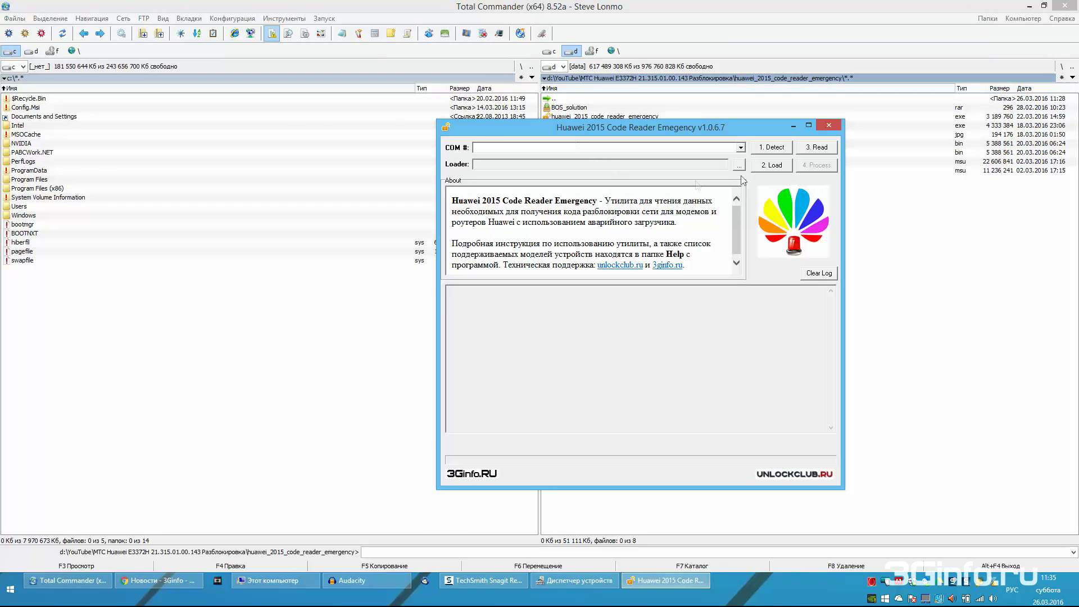
{"action": "left_click", "coordinate": [771, 149]}
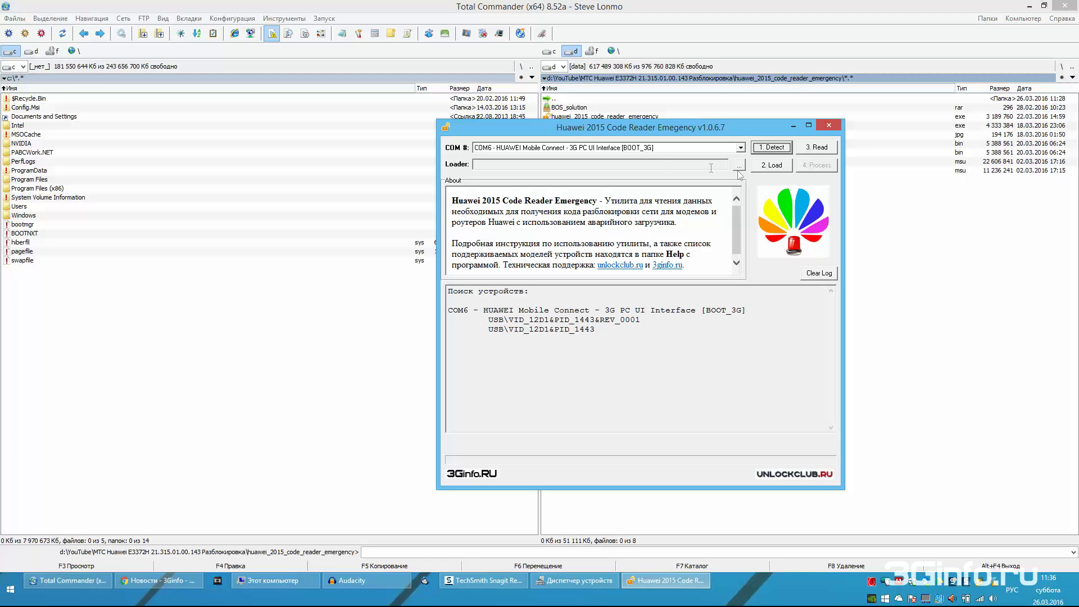
{"action": "left_click", "coordinate": [643, 149]}
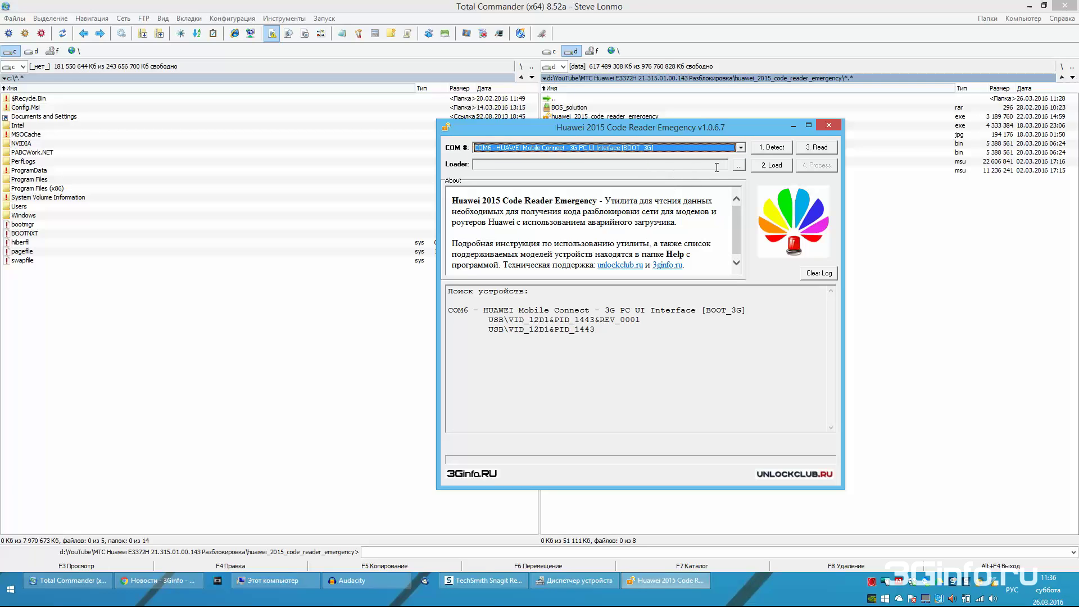
Choose usblsafe-3372h-unlockclub.bin as the loader file and try to load it into the modem.
{"action": "left_click", "coordinate": [739, 166]}
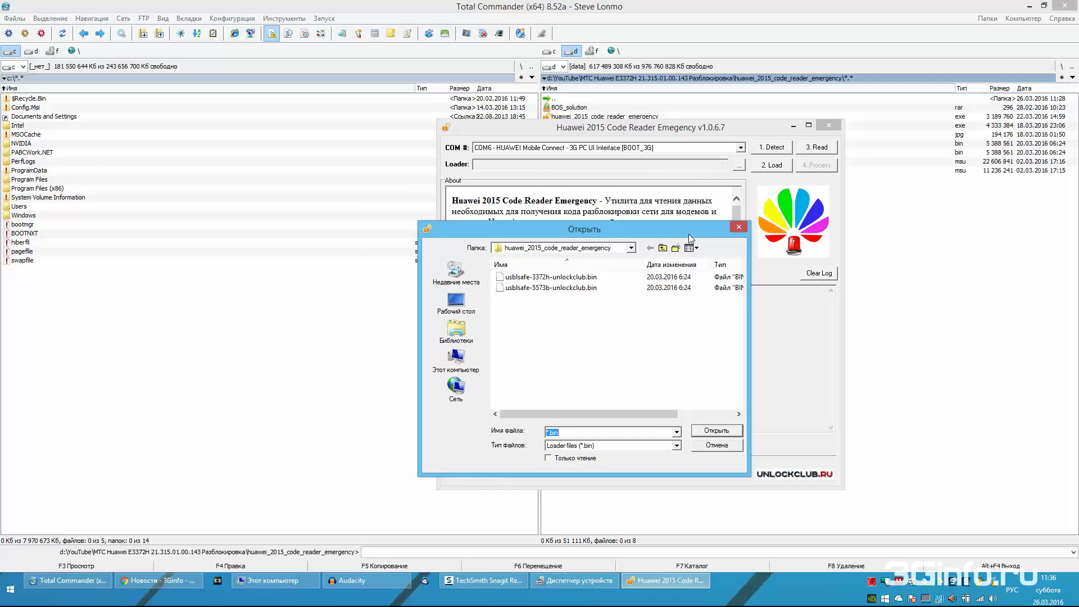
{"action": "left_click", "coordinate": [607, 277]}
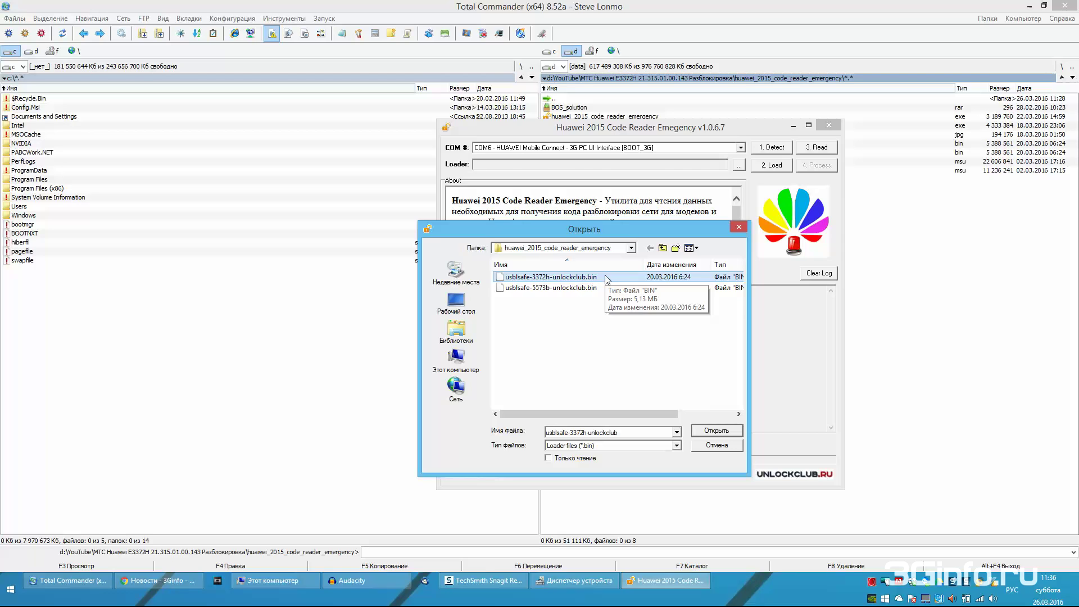
{"action": "double_click", "coordinate": [607, 278]}
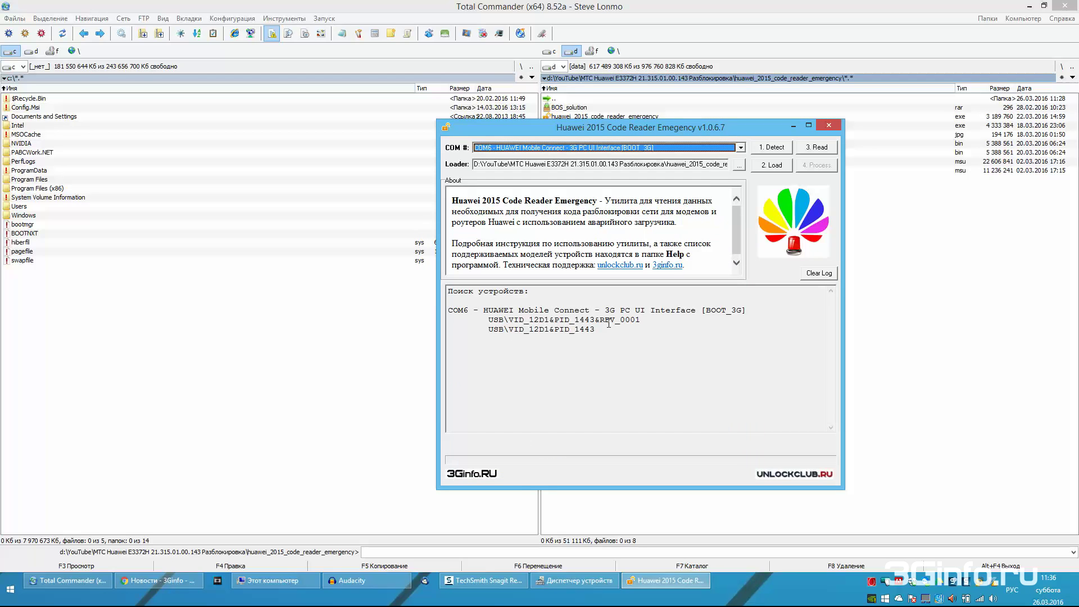
{"action": "left_click", "coordinate": [783, 167]}
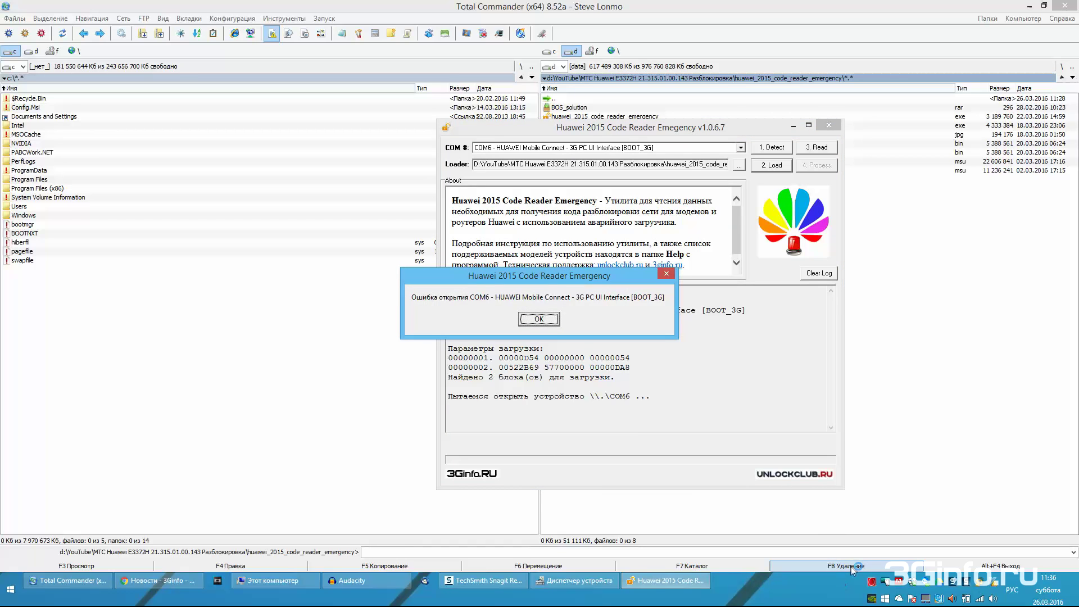
Exit the Коннект Менеджер program, dismiss the port error and load the loader into the modem again.
{"action": "right_click", "coordinate": [871, 582]}
{"action": "left_click", "coordinate": [884, 591]}
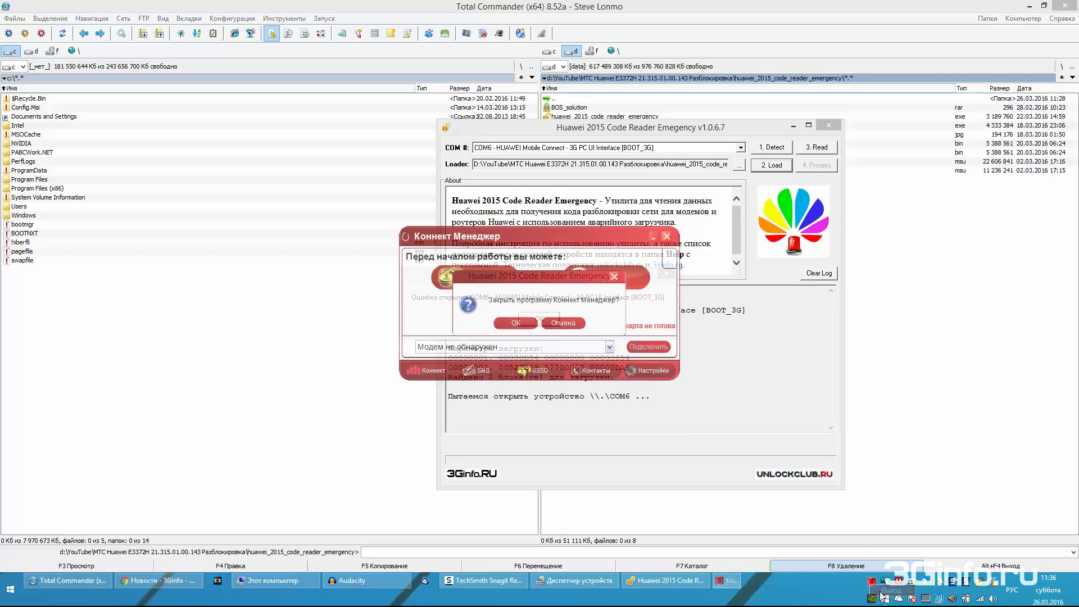
{"action": "left_click", "coordinate": [523, 323]}
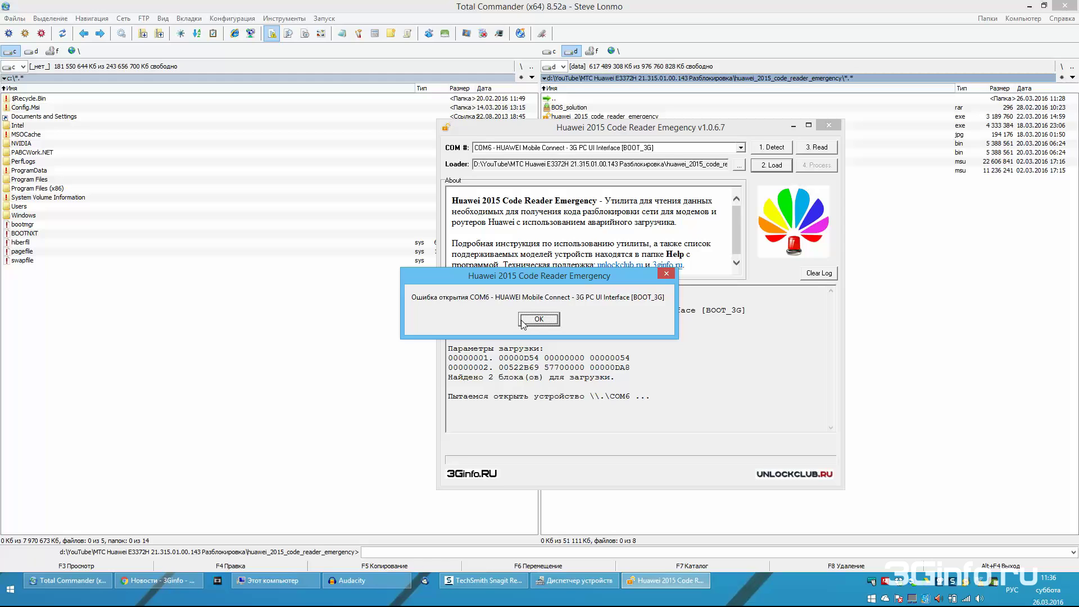
{"action": "left_click", "coordinate": [537, 320]}
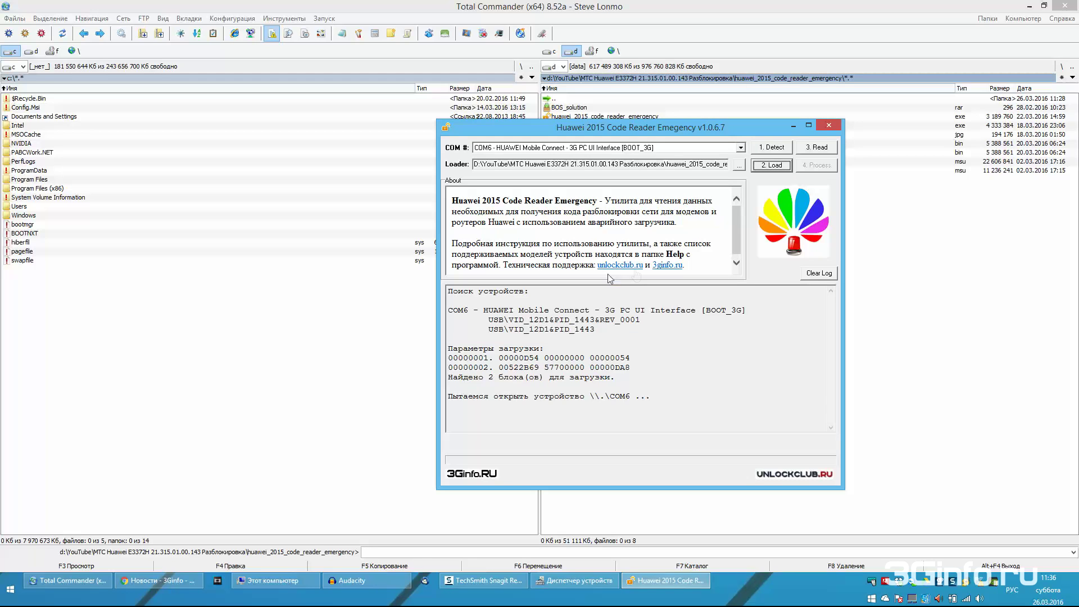
{"action": "left_click", "coordinate": [758, 170]}
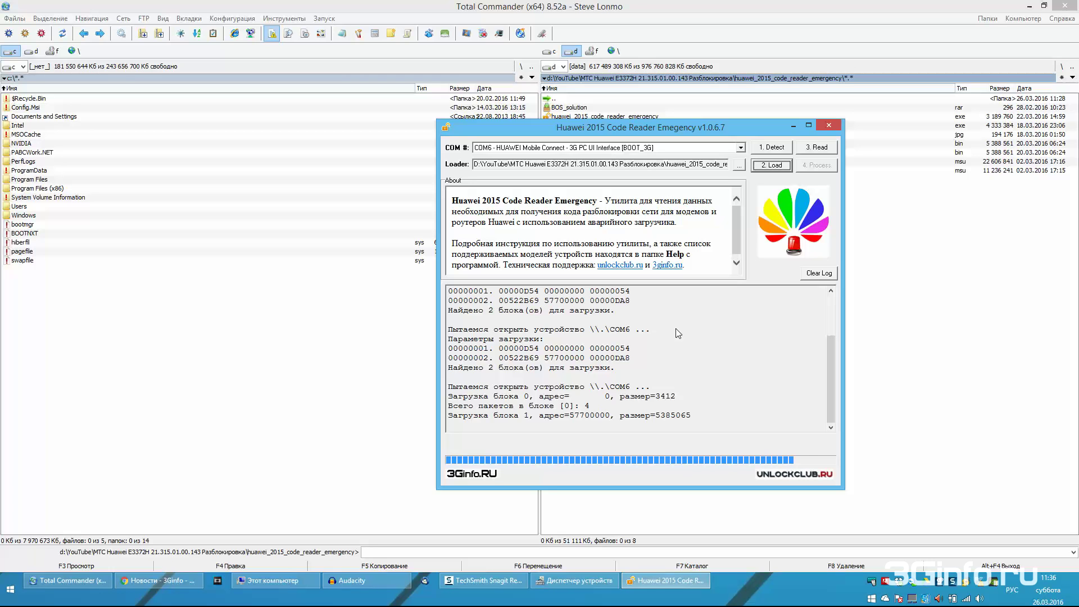
Examine the Huawei enumerator, modem and COM port entries in Device Manager, then minimize it.
{"action": "left_click", "coordinate": [581, 579]}
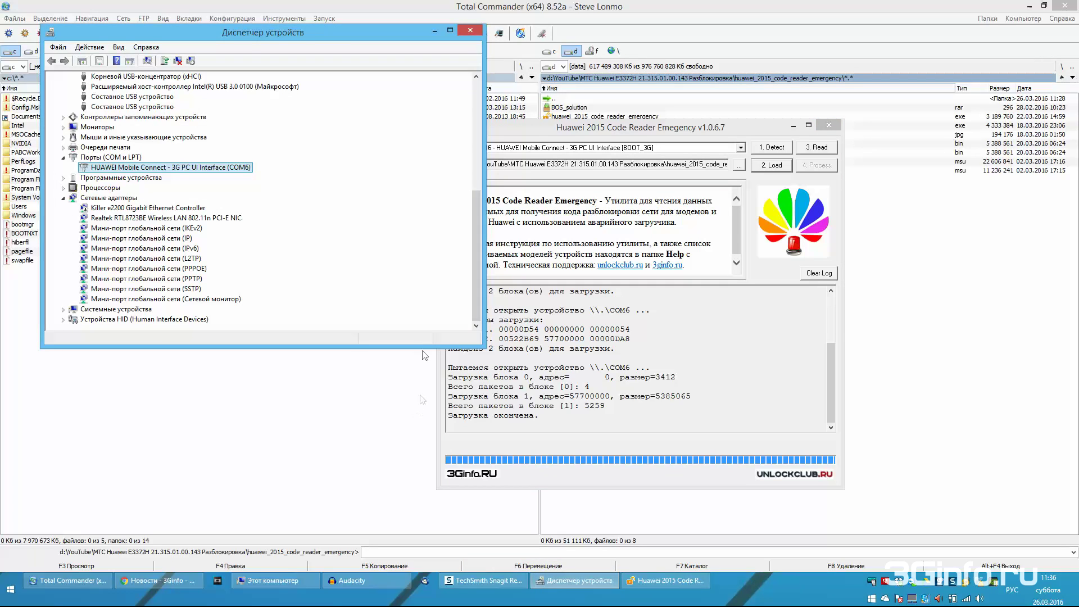
{"action": "left_click_drag", "start_coordinate": [477, 274], "coordinate": [478, 258]}
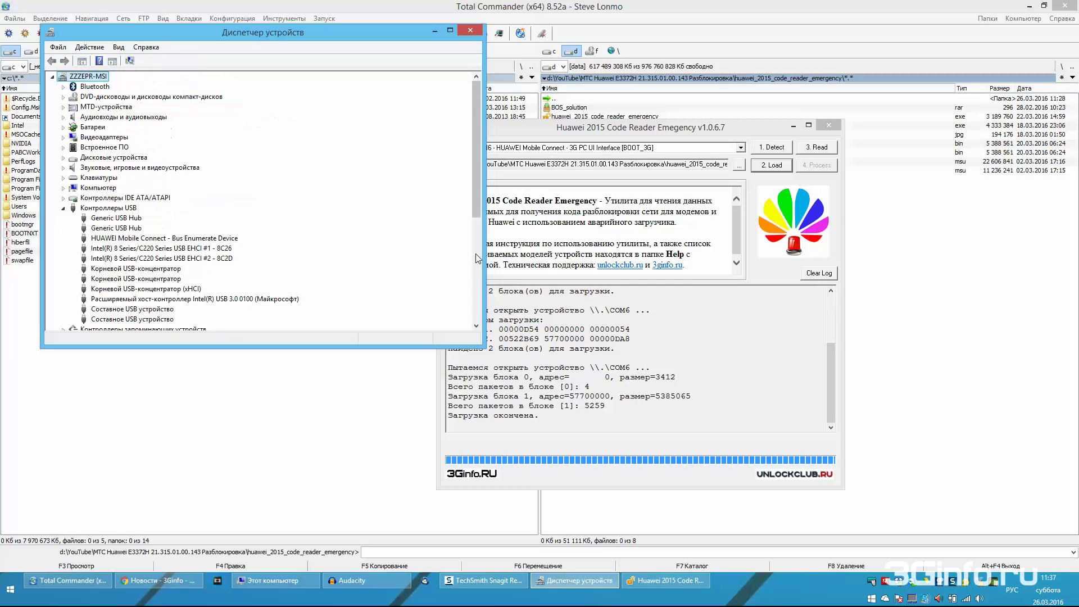
{"action": "left_click", "coordinate": [153, 264]}
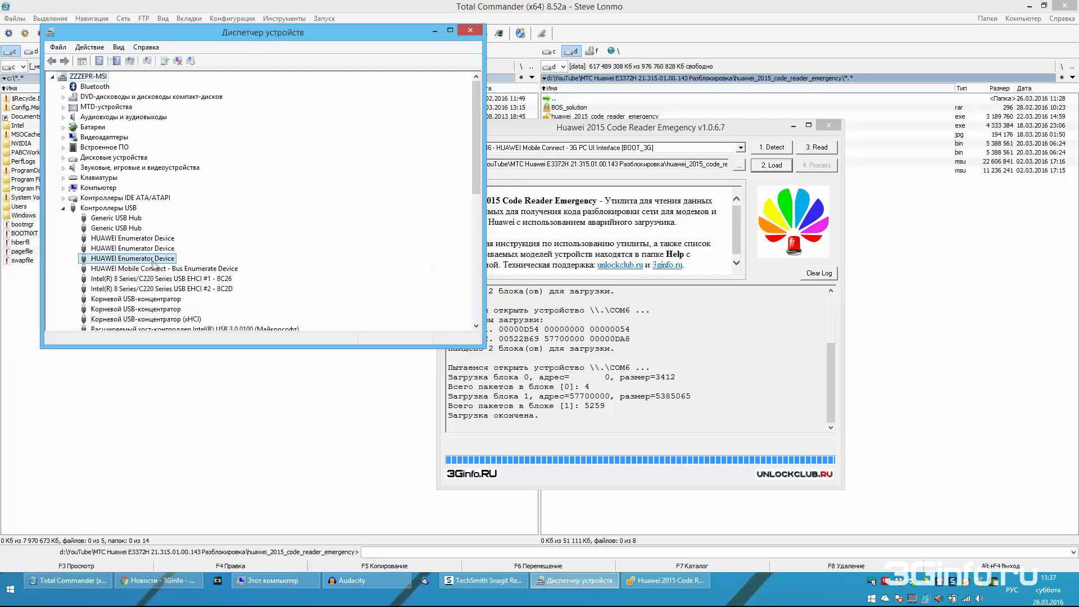
{"action": "scroll", "coordinate": [153, 265], "scroll_direction": "down", "scroll_amount": 8}
{"action": "left_click", "coordinate": [180, 168]}
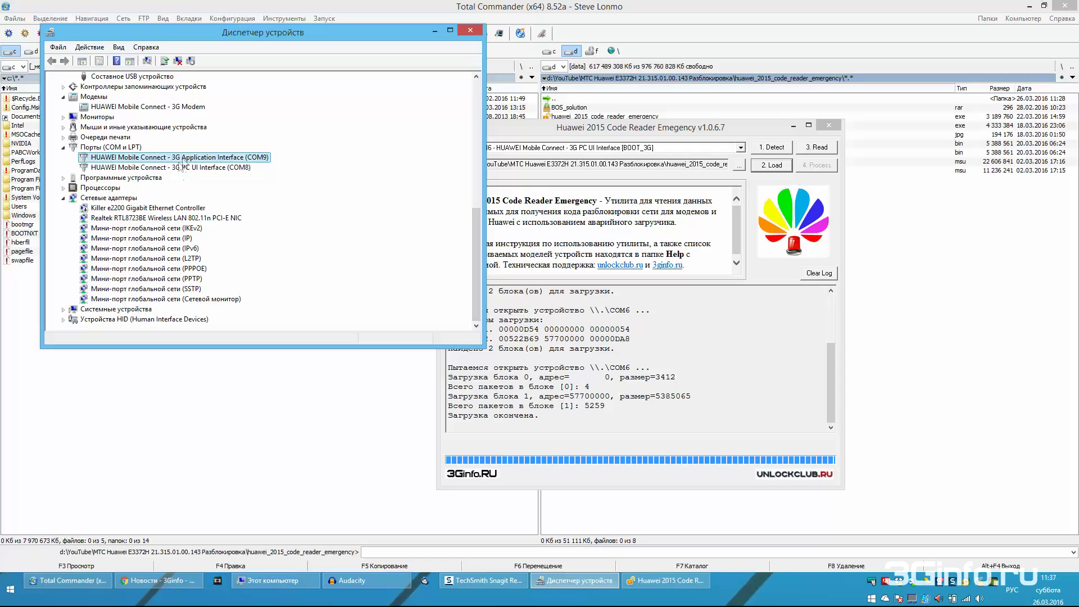
{"action": "left_click", "coordinate": [169, 109]}
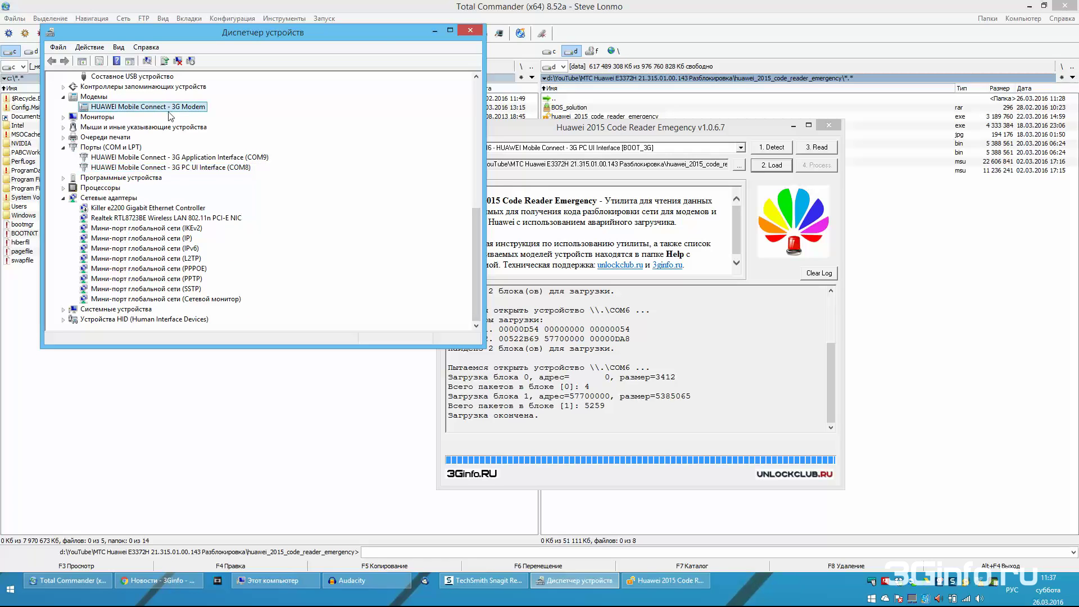
{"action": "left_click", "coordinate": [435, 31]}
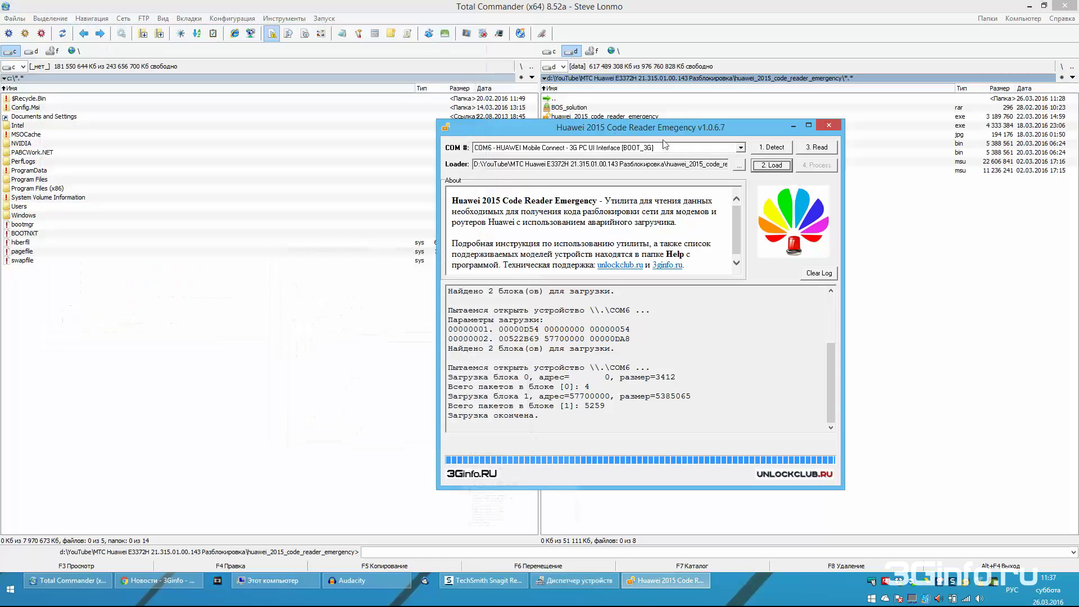
Detect the devices again and read the modem's data through COM7 - HUAWEI Mobile Connect - 3G Modem.
{"action": "left_click", "coordinate": [772, 148]}
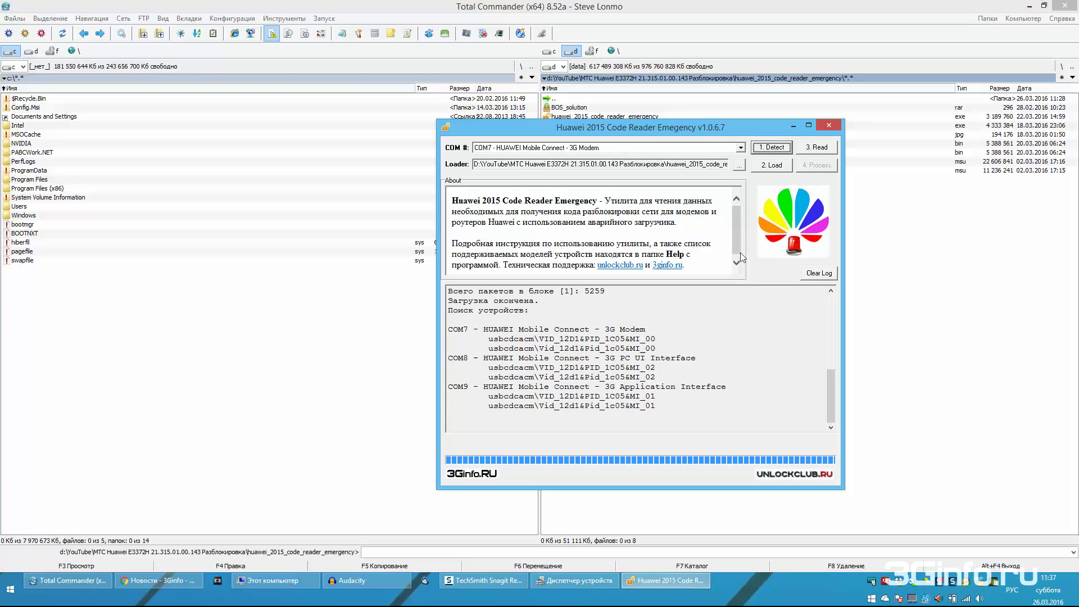
{"action": "left_click", "coordinate": [640, 146]}
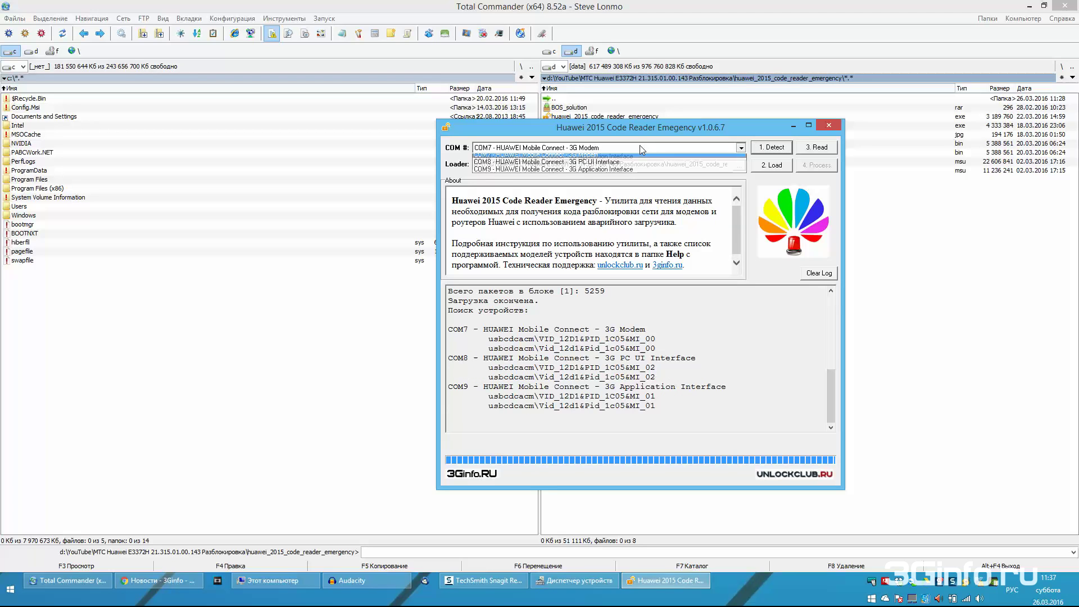
{"action": "left_click", "coordinate": [640, 145]}
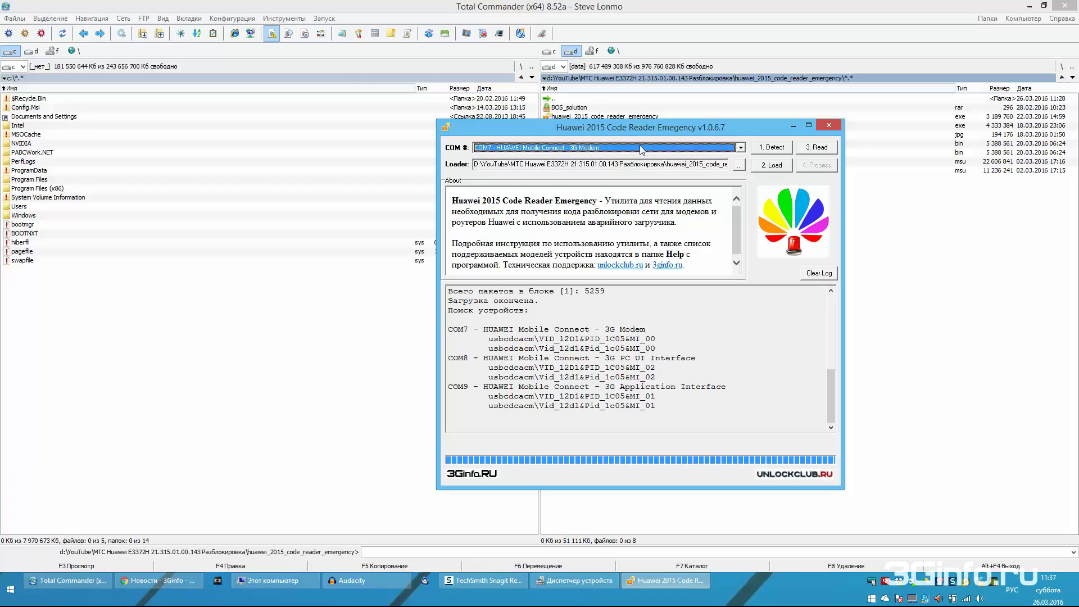
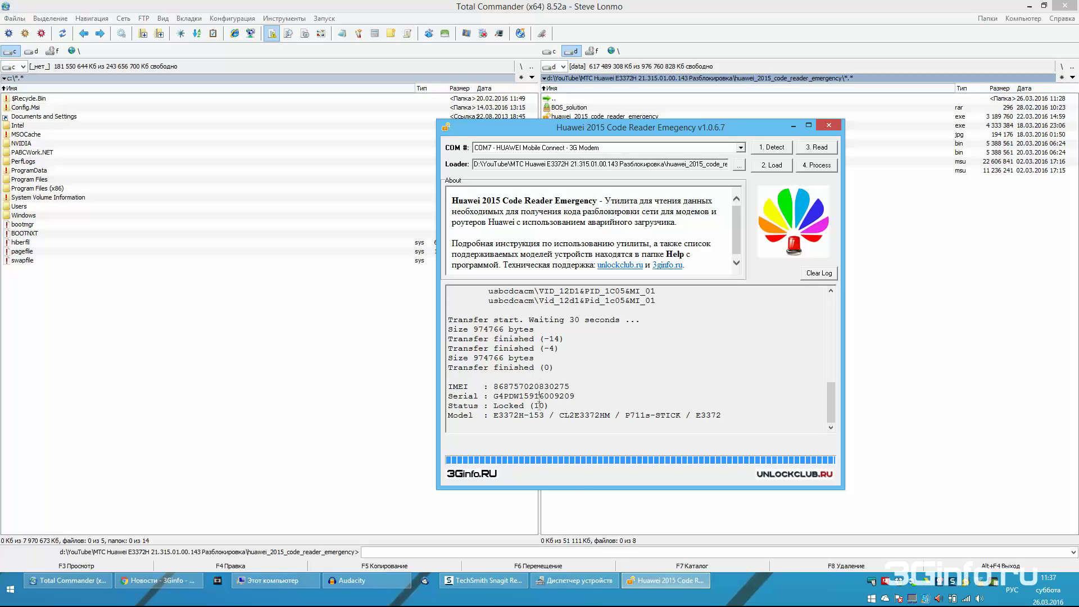
Highlight the modem's lock status in the log and process the data read from the modem.
{"action": "left_click_drag", "start_coordinate": [549, 406], "coordinate": [494, 406]}
{"action": "left_click", "coordinate": [549, 406]}
{"action": "left_click", "coordinate": [813, 166]}
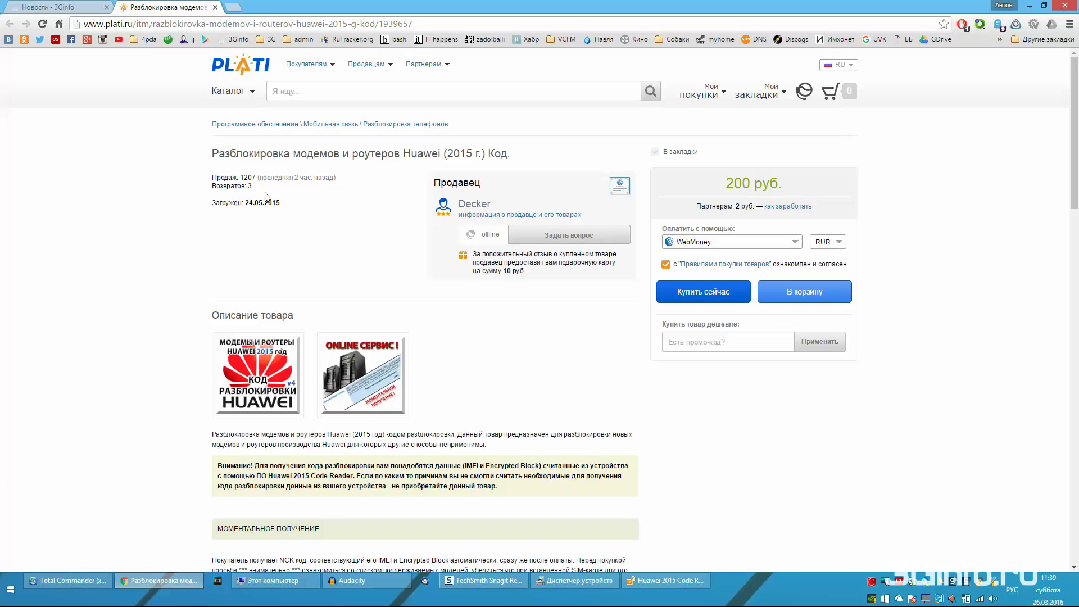
Read through the plati.ru listing for the Huawei 2015 unlock code, including its requirements, supported models and instructions.
{"action": "scroll", "coordinate": [252, 202], "scroll_direction": "down", "scroll_amount": 6}
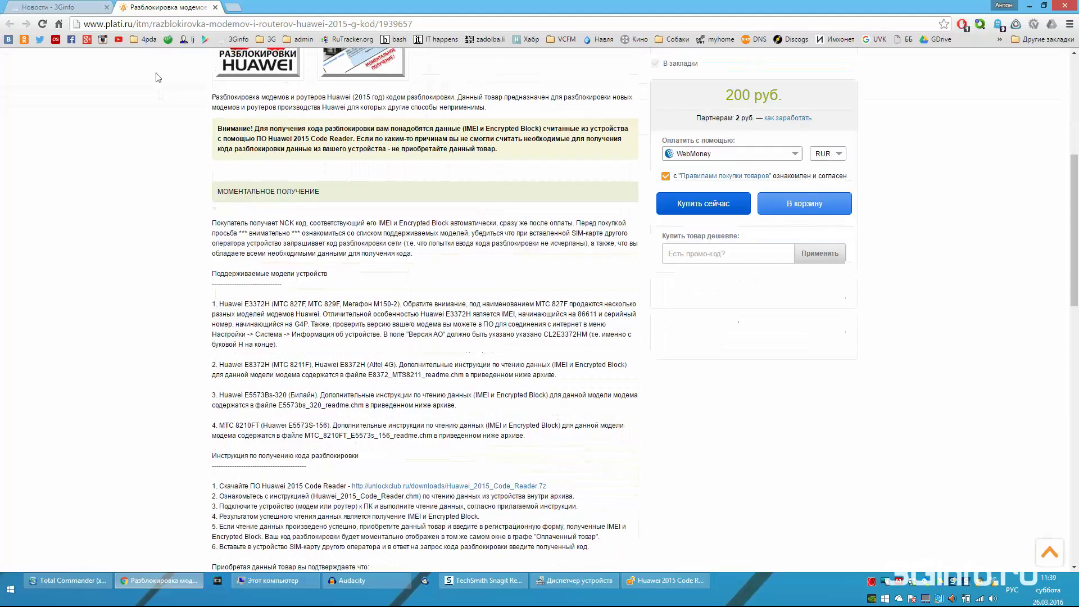
{"action": "scroll", "coordinate": [111, 320], "scroll_direction": "down", "scroll_amount": 5}
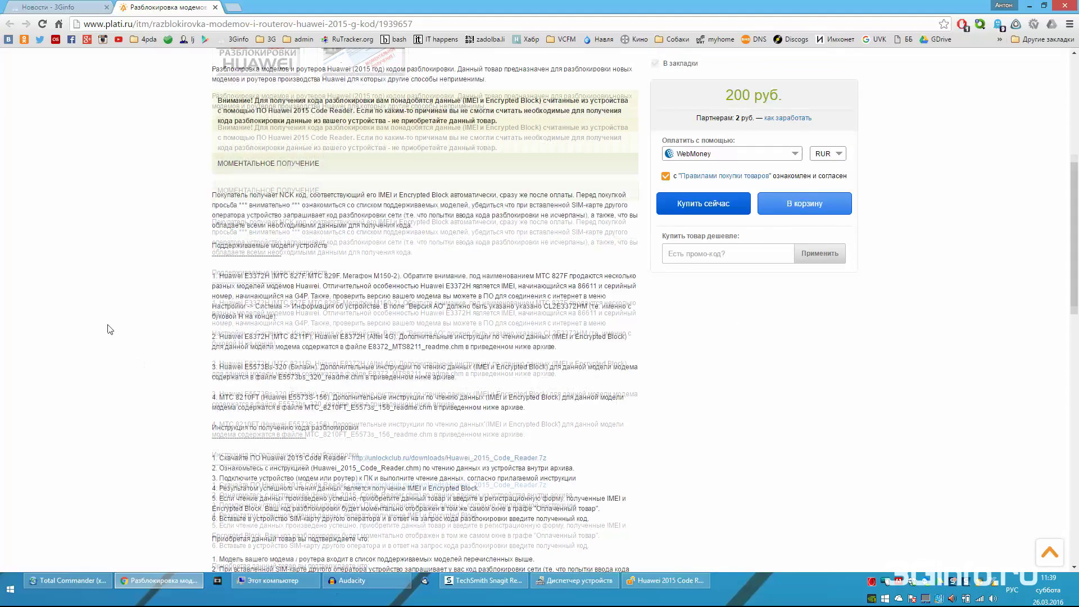
{"action": "scroll", "coordinate": [115, 307], "scroll_direction": "up", "scroll_amount": 10}
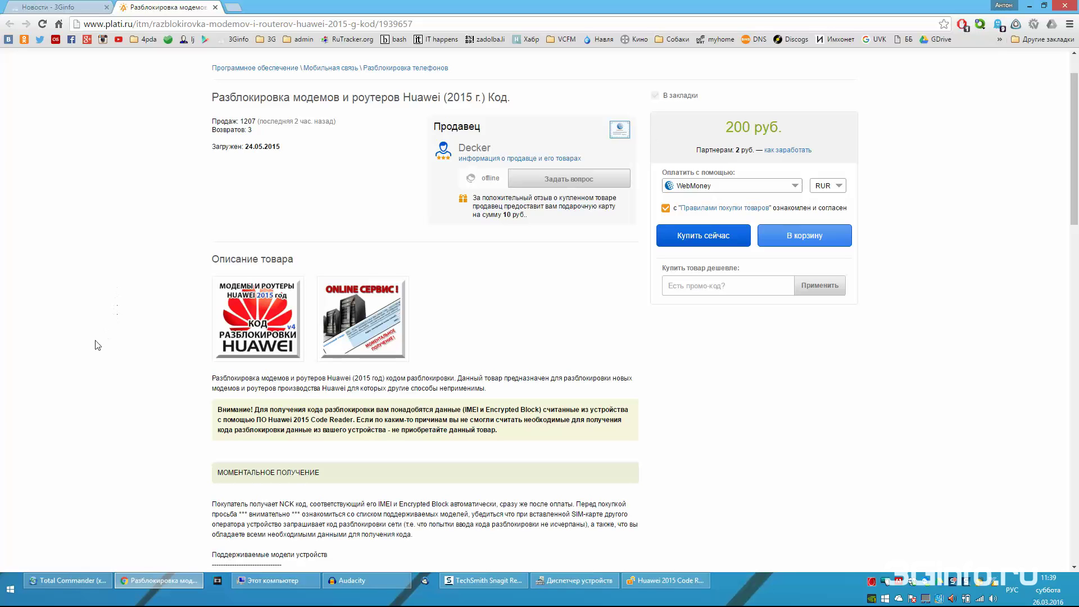
Buy the Huawei 2015 unlock code with WebMoney in RUR, continuing with the prefilled buyer's e-mail.
{"action": "scroll", "coordinate": [97, 321], "scroll_direction": "down", "scroll_amount": 1}
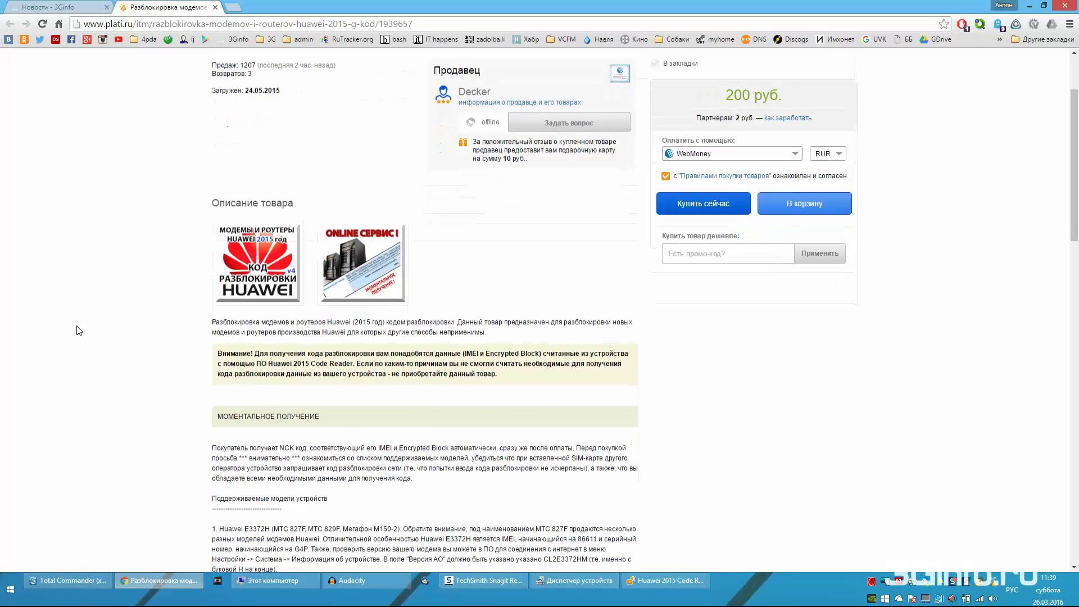
{"action": "scroll", "coordinate": [66, 324], "scroll_direction": "up", "scroll_amount": 2}
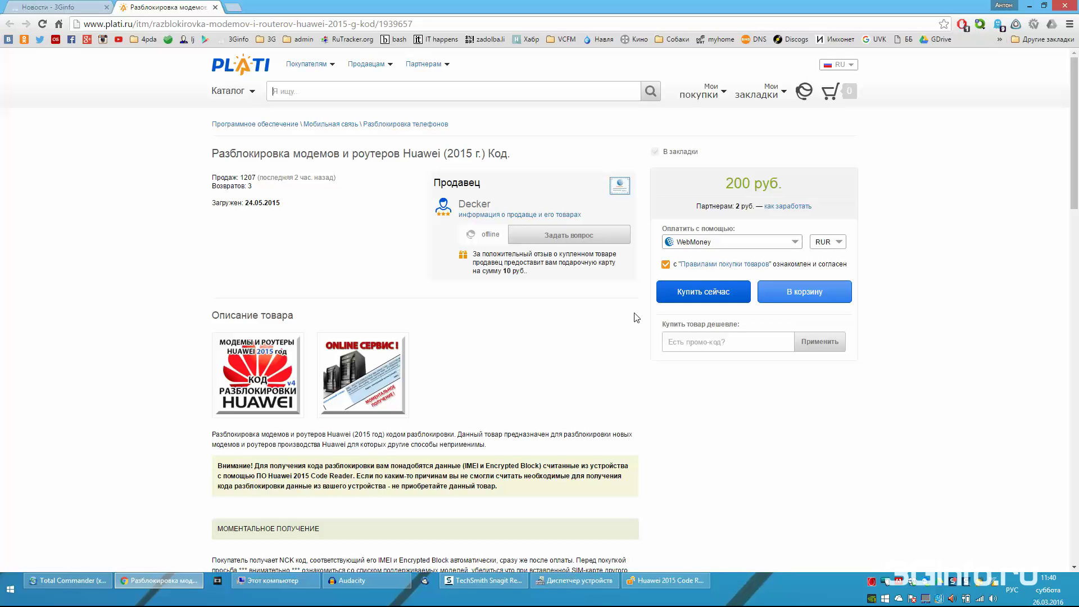
{"action": "left_click", "coordinate": [679, 298]}
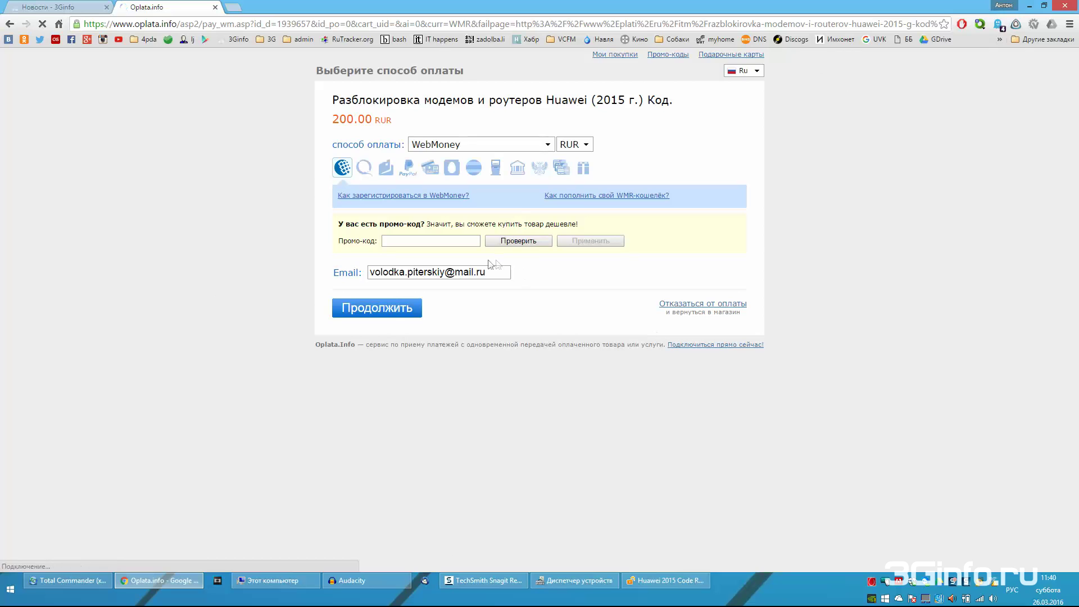
{"action": "left_click", "coordinate": [502, 271]}
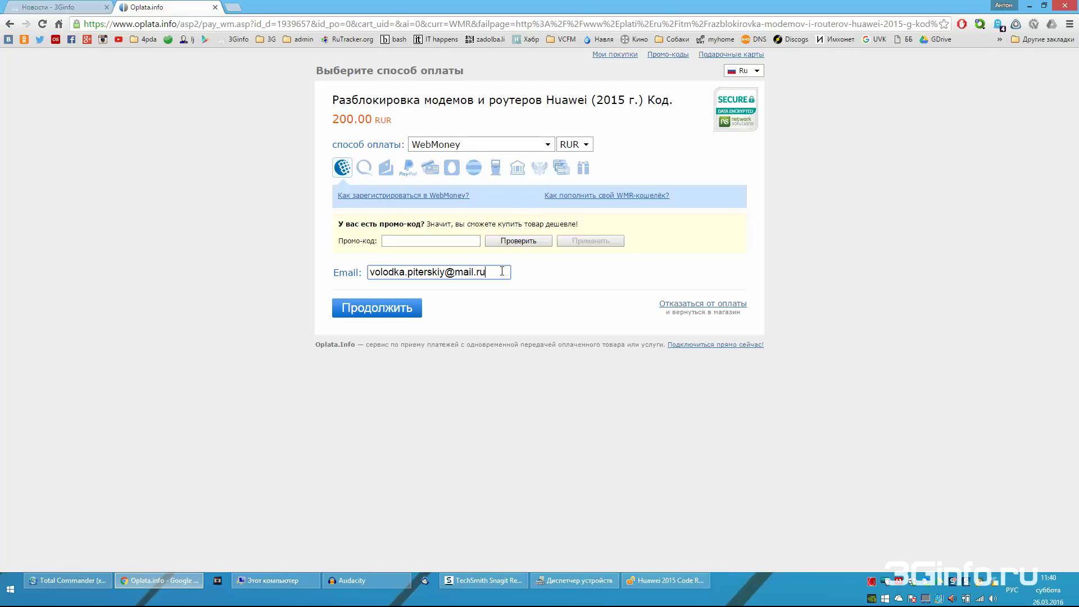
{"action": "left_click", "coordinate": [354, 311]}
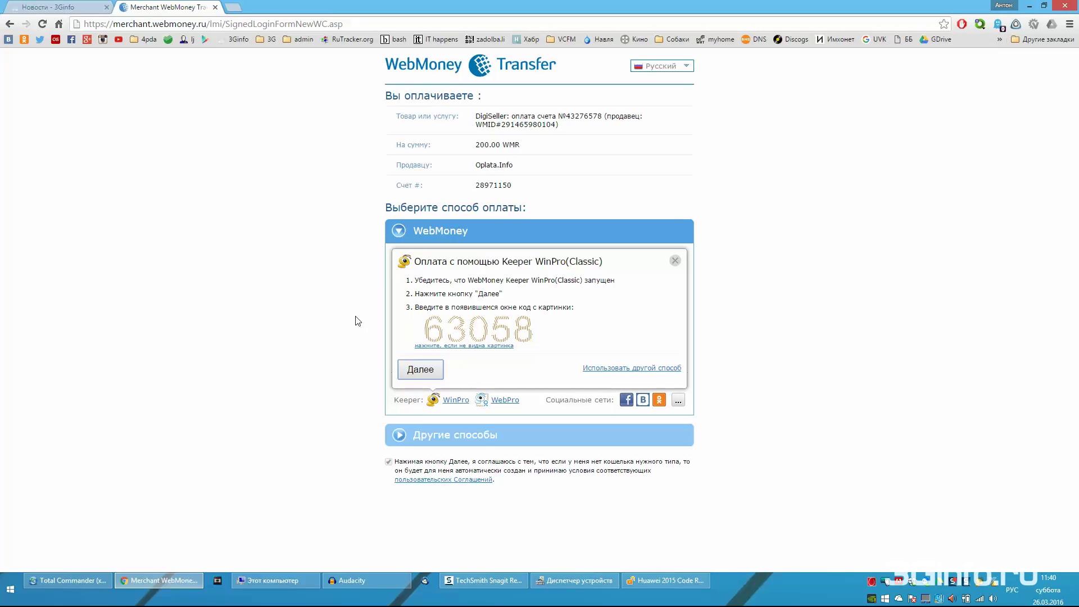
Authorize the payment through Keeper WinPro by entering the picture verification code in the confirmation window.
{"action": "left_click", "coordinate": [408, 368]}
{"action": "left_click_drag", "start_coordinate": [512, 160], "coordinate": [873, 167]}
{"action": "type", "text": "63058"}
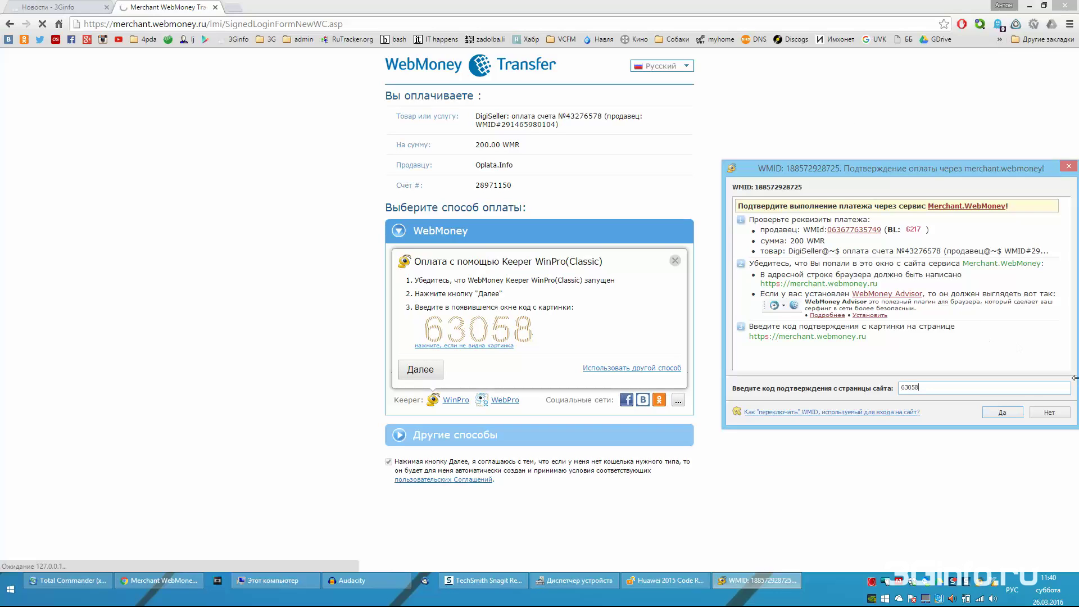
{"action": "left_click", "coordinate": [991, 416]}
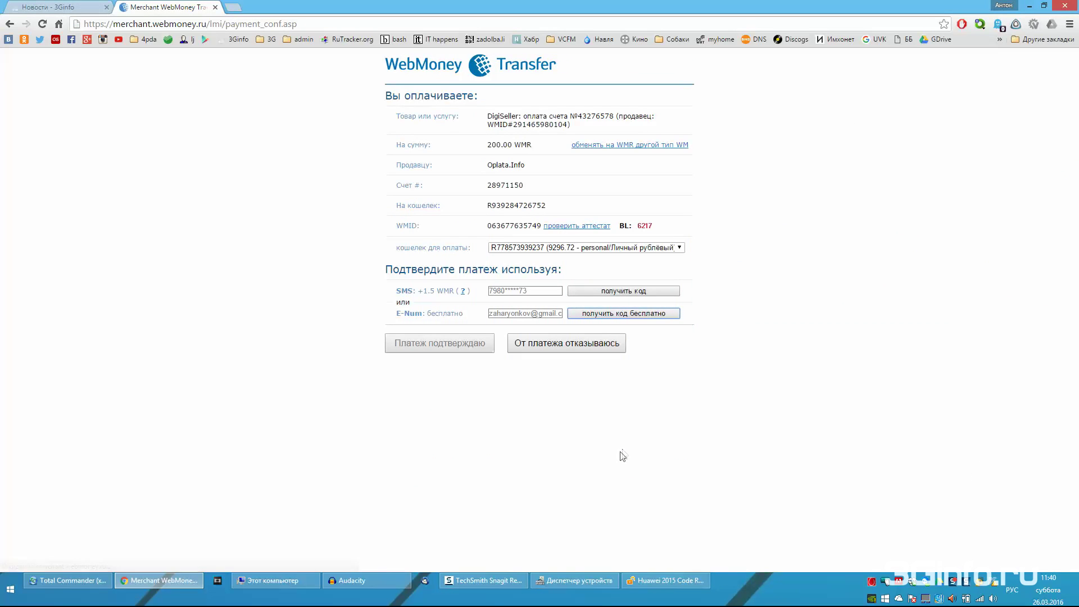
Request an SMS confirmation code, confirm the WebMoney payment with that verification code and return to the seller.
{"action": "left_click", "coordinate": [600, 290]}
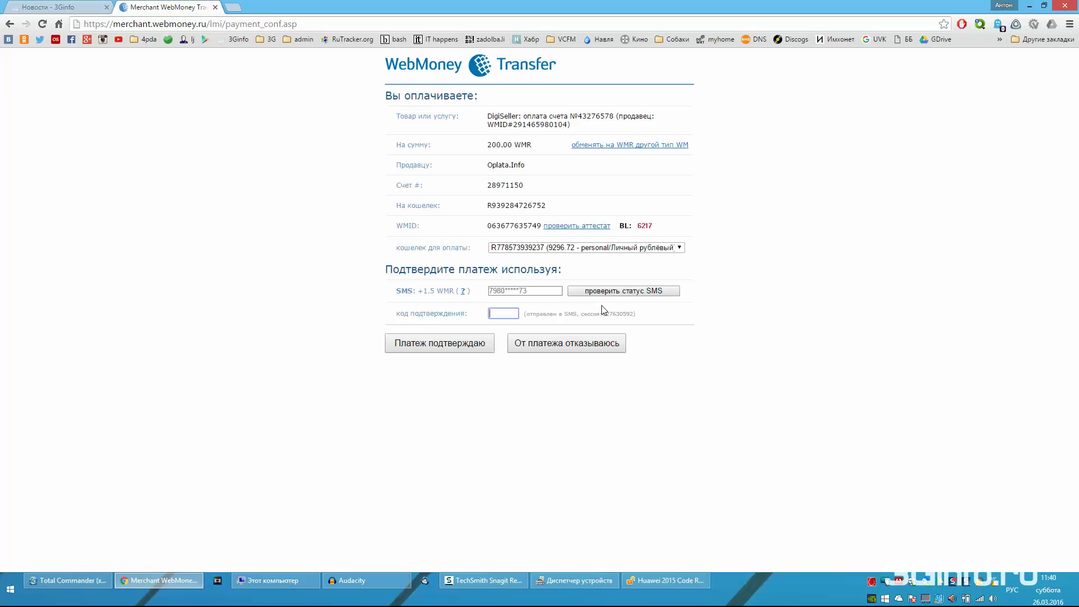
{"action": "left_click", "coordinate": [430, 344]}
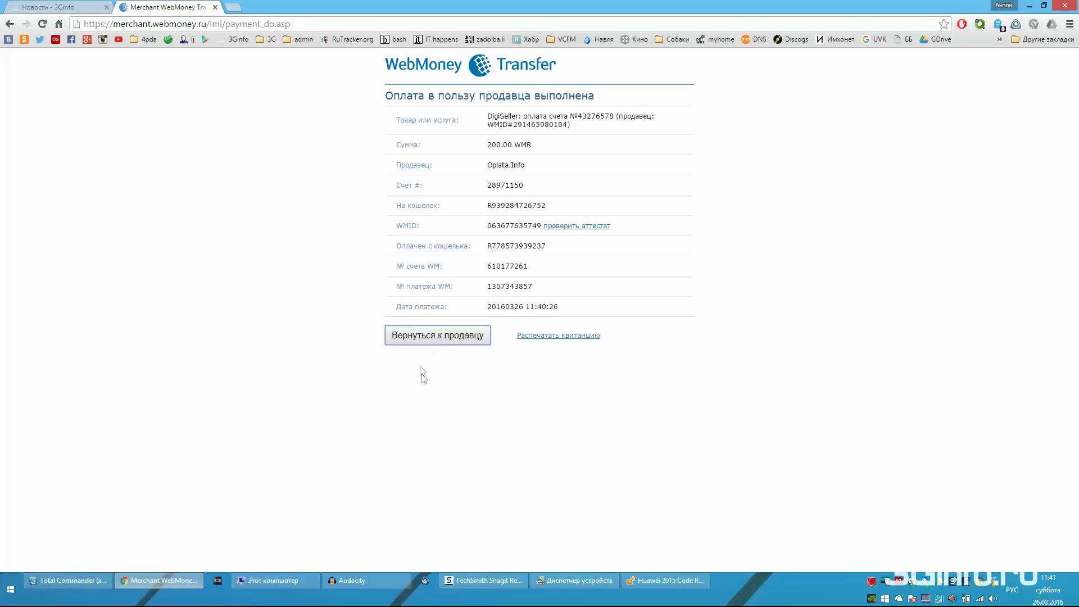
{"action": "left_click", "coordinate": [444, 343]}
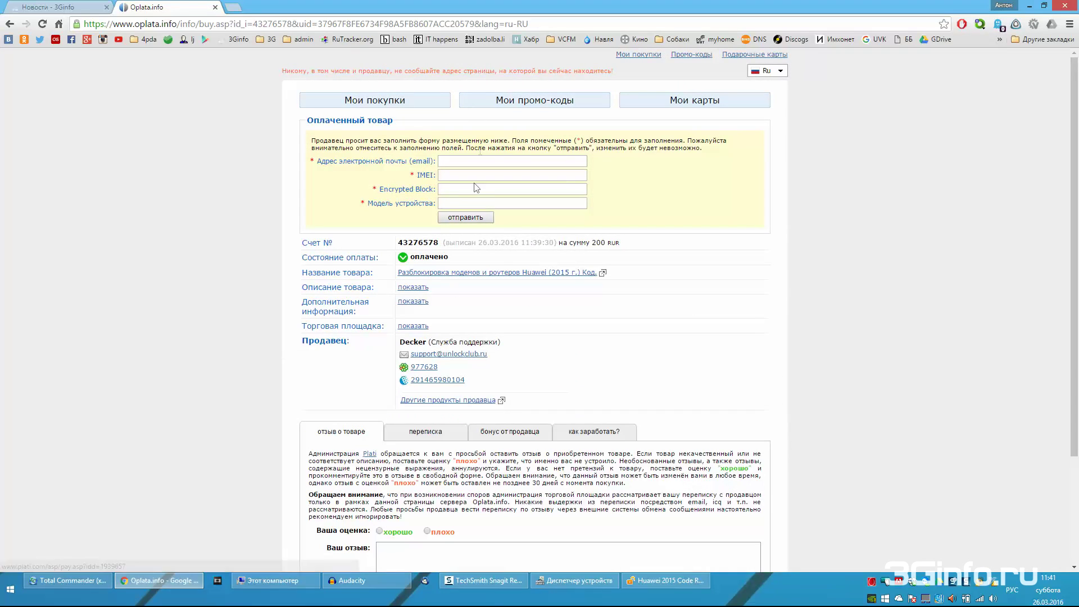
Go to mail.ru in a separate tab and open the newest Oplata.Info purchase message in the inbox.
{"action": "left_click", "coordinate": [455, 205]}
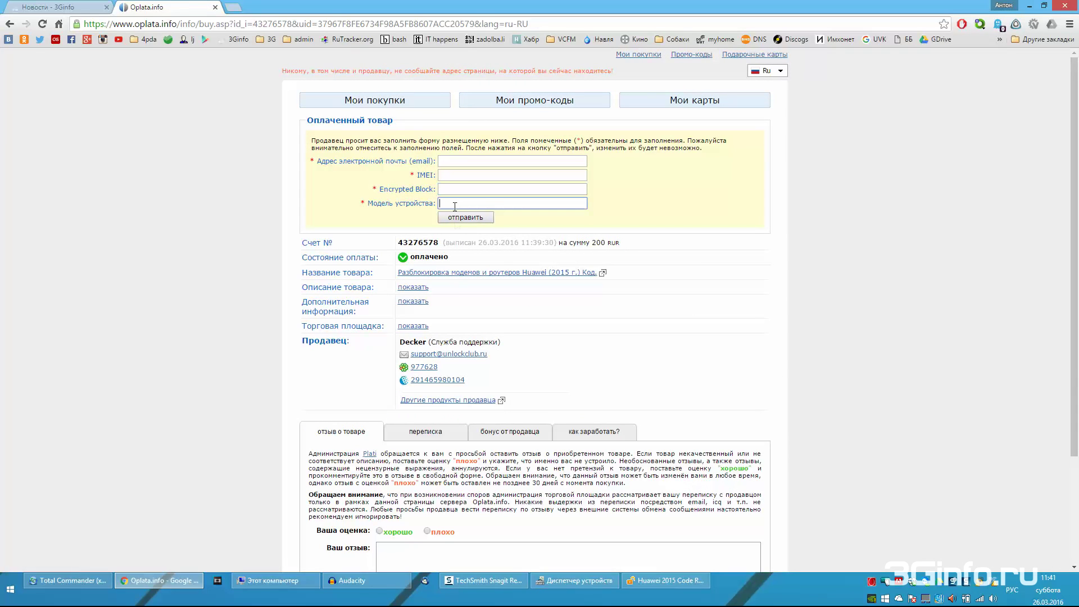
{"action": "left_click", "coordinate": [233, 6]}
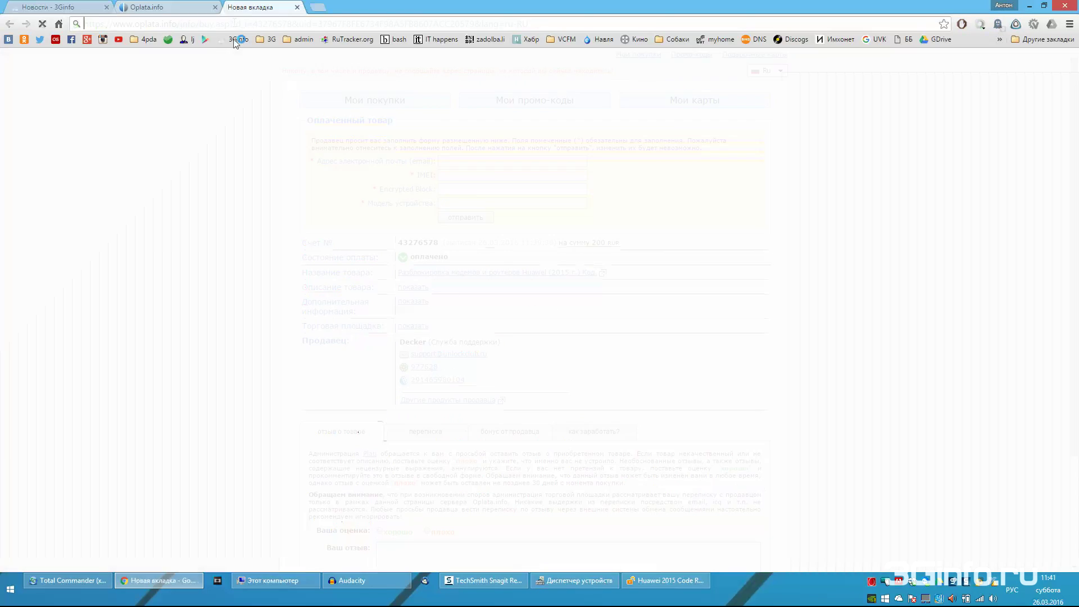
{"action": "key", "text": "alt+shift"}
{"action": "type", "text": "mail.ru"}
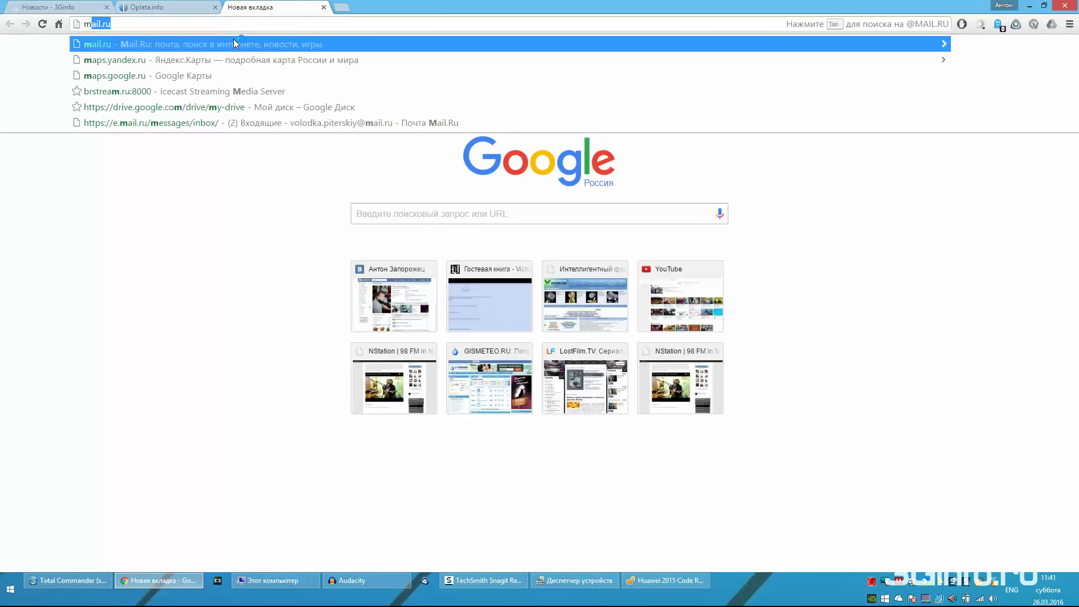
{"action": "key", "text": "Return"}
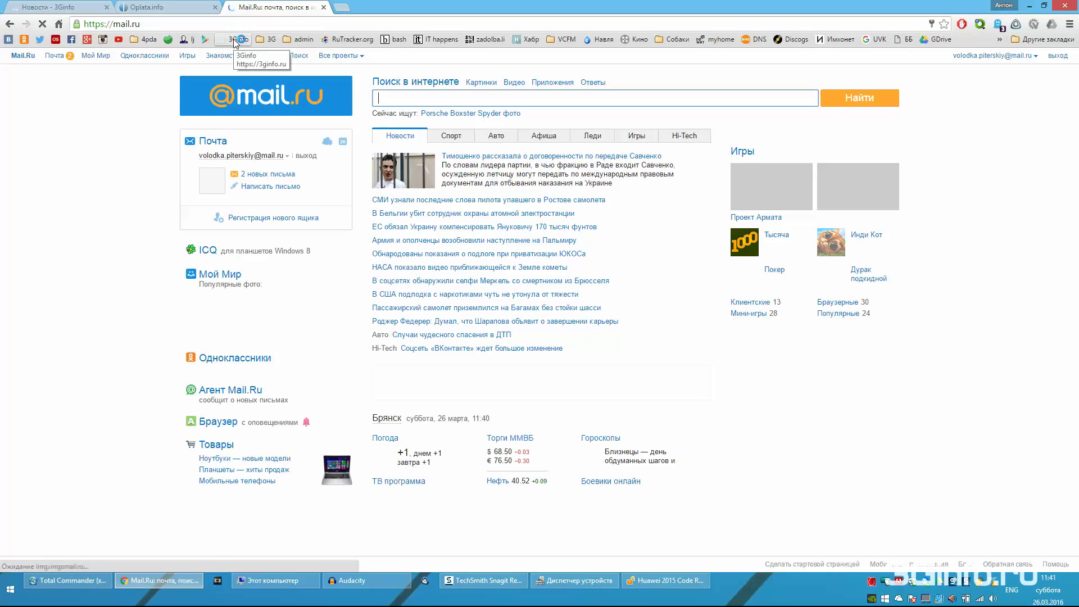
{"action": "left_click", "coordinate": [261, 174]}
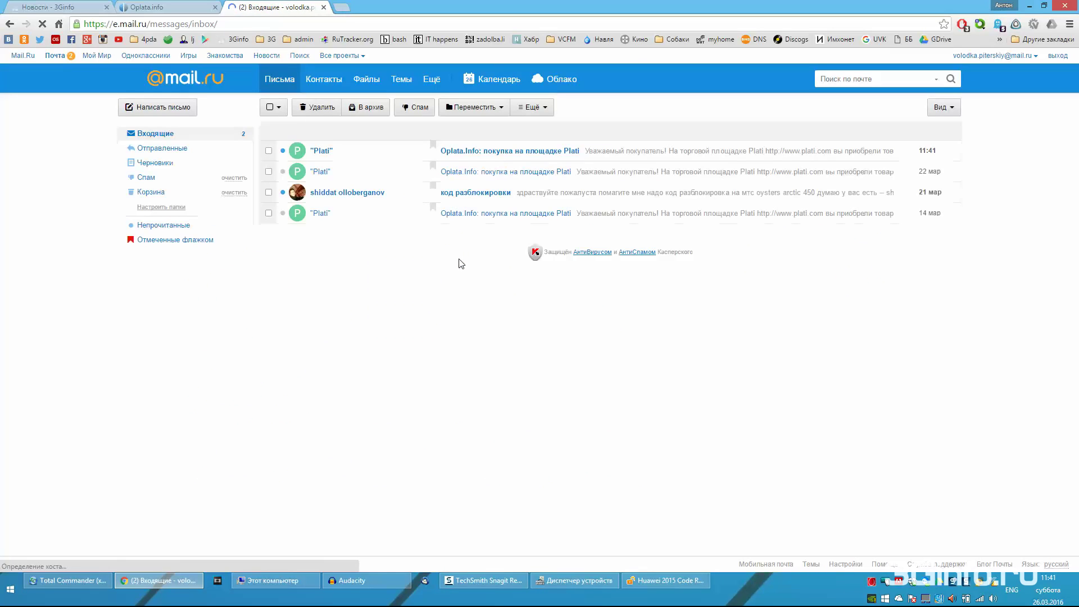
{"action": "left_click", "coordinate": [482, 157]}
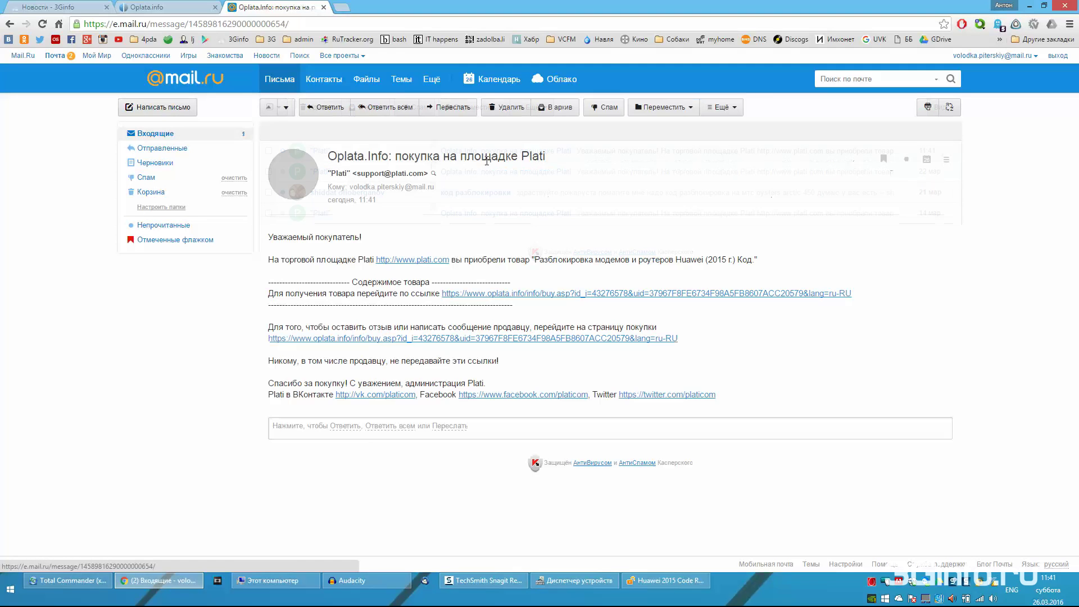
Follow the product link in the purchase message to check its page, then close the extra tabs and return to the purchase form.
{"action": "left_click", "coordinate": [502, 294]}
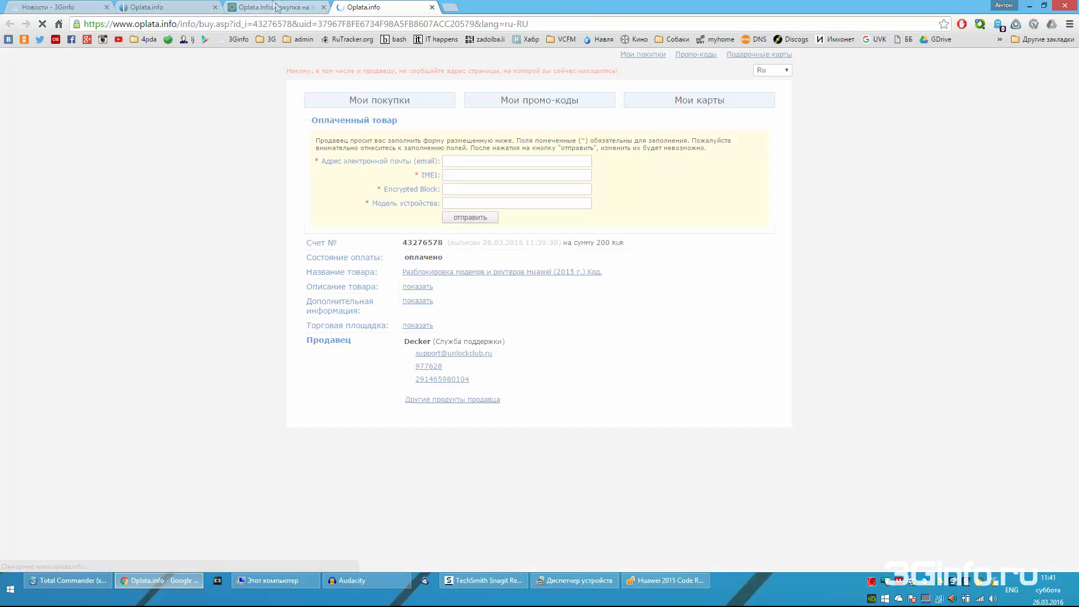
{"action": "left_click", "coordinate": [275, 7]}
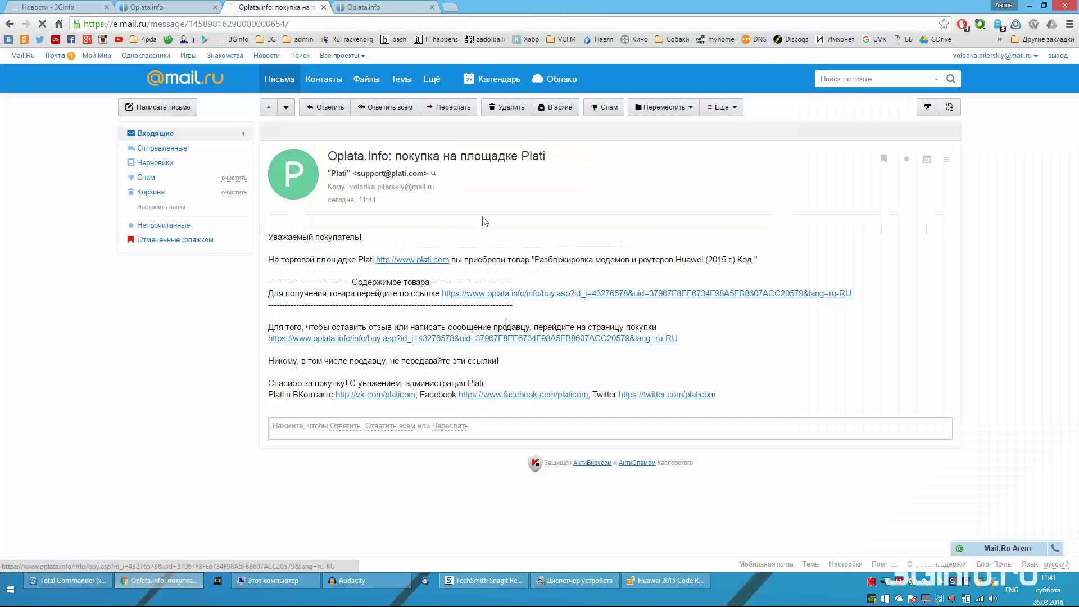
{"action": "left_click", "coordinate": [370, 7]}
{"action": "left_click", "coordinate": [275, 7]}
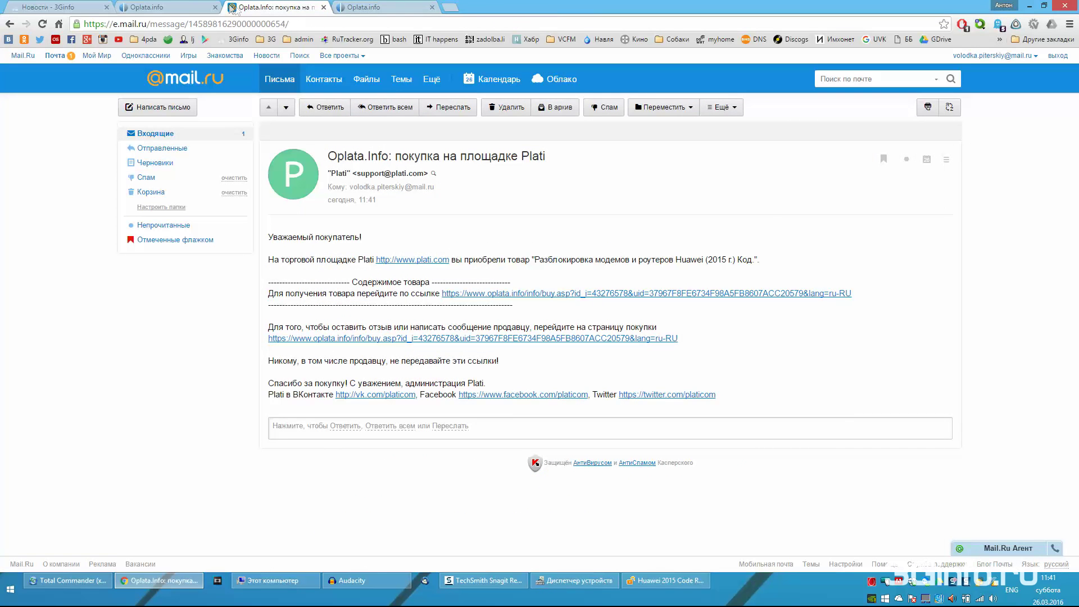
{"action": "left_click", "coordinate": [216, 7]}
{"action": "left_click", "coordinate": [215, 7]}
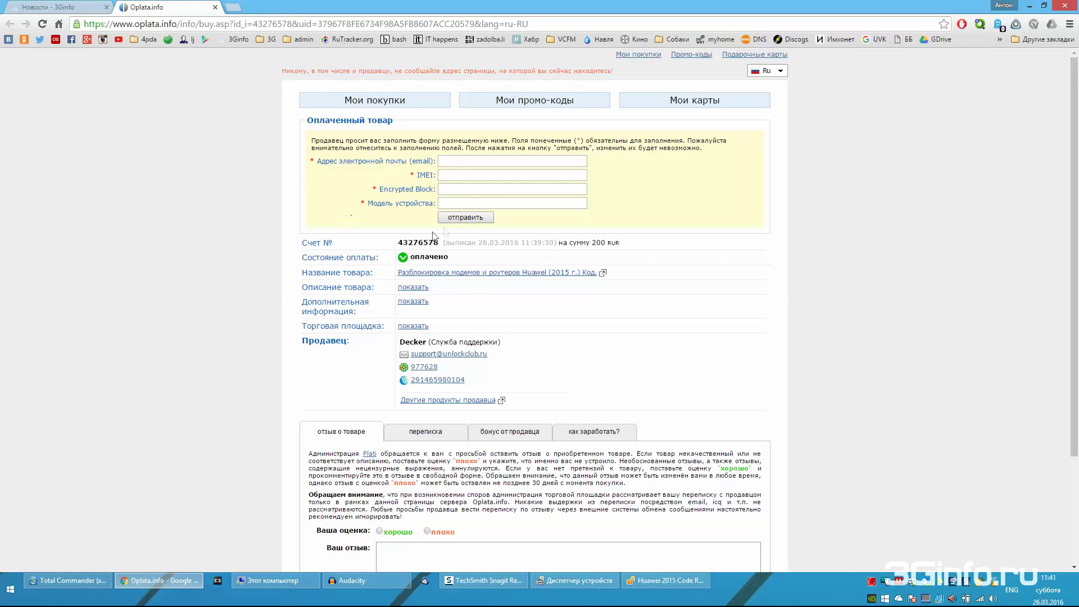
Fill in the buyer's e-mail and copy the modem's IMEI from the Huawei 2015 Code Reader log into the form.
{"action": "left_click", "coordinate": [454, 160]}
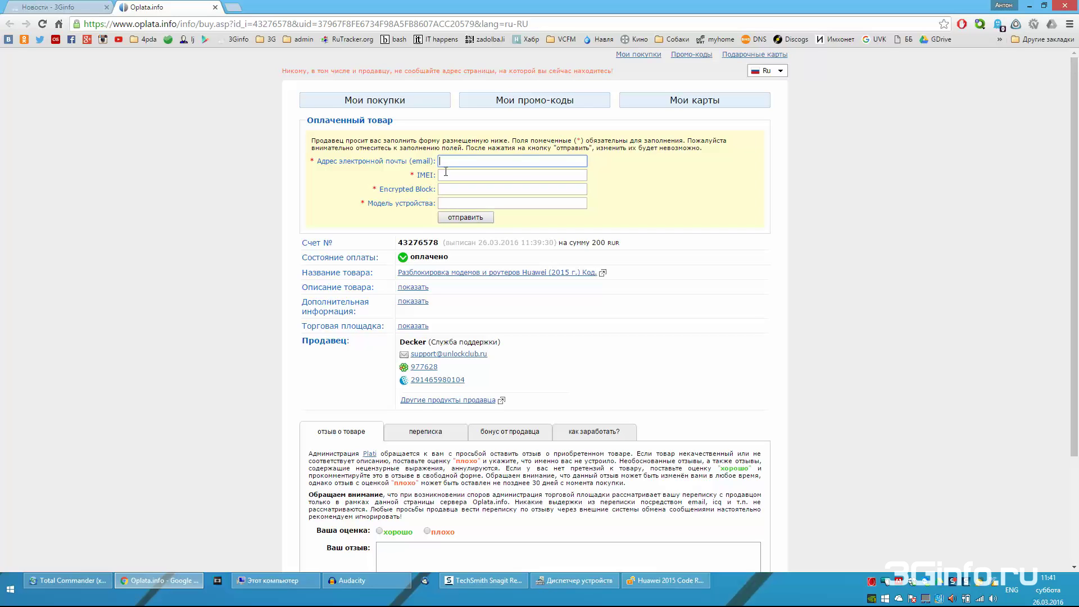
{"action": "left_click", "coordinate": [446, 174]}
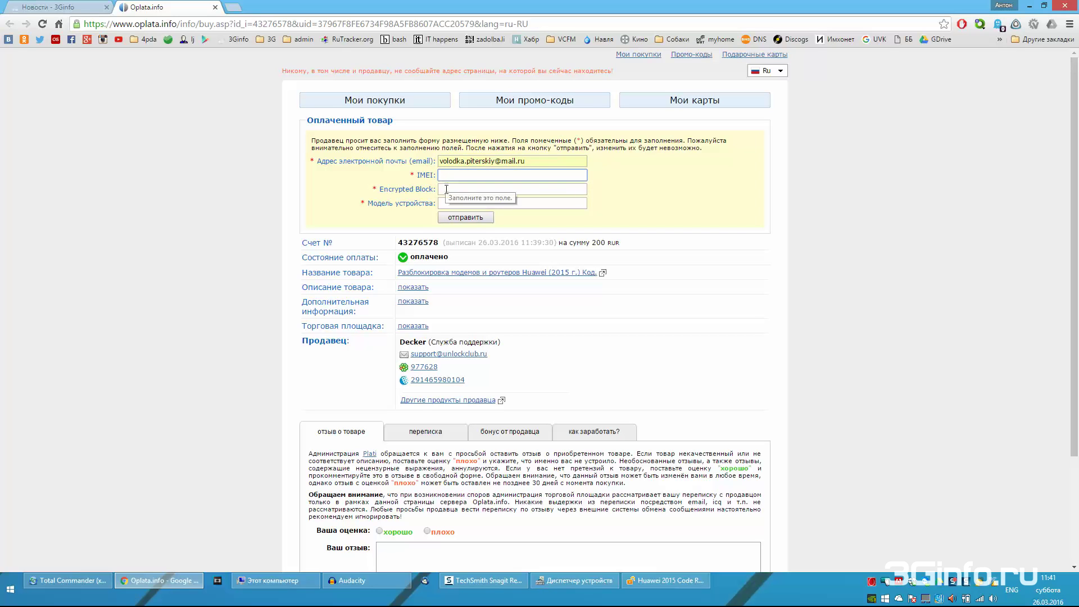
{"action": "left_click", "coordinate": [668, 584]}
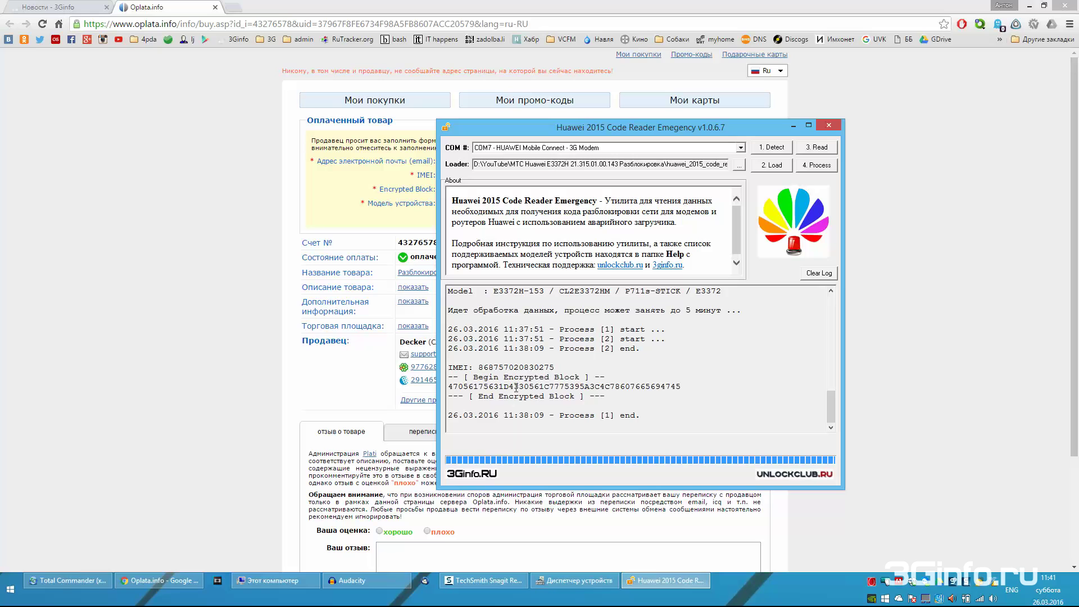
{"action": "scroll", "coordinate": [527, 359], "scroll_direction": "up", "scroll_amount": 4}
{"action": "left_click_drag", "start_coordinate": [577, 378], "coordinate": [497, 380]}
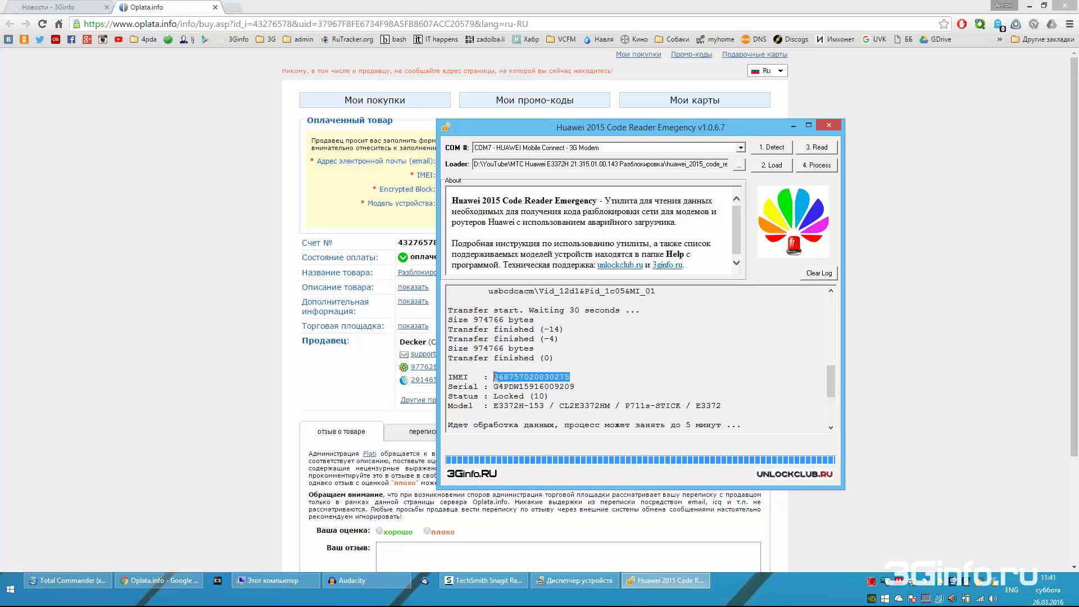
{"action": "right_click", "coordinate": [495, 377]}
{"action": "left_click", "coordinate": [517, 406]}
{"action": "key", "text": "alt+Tab"}
{"action": "right_click", "coordinate": [447, 176]}
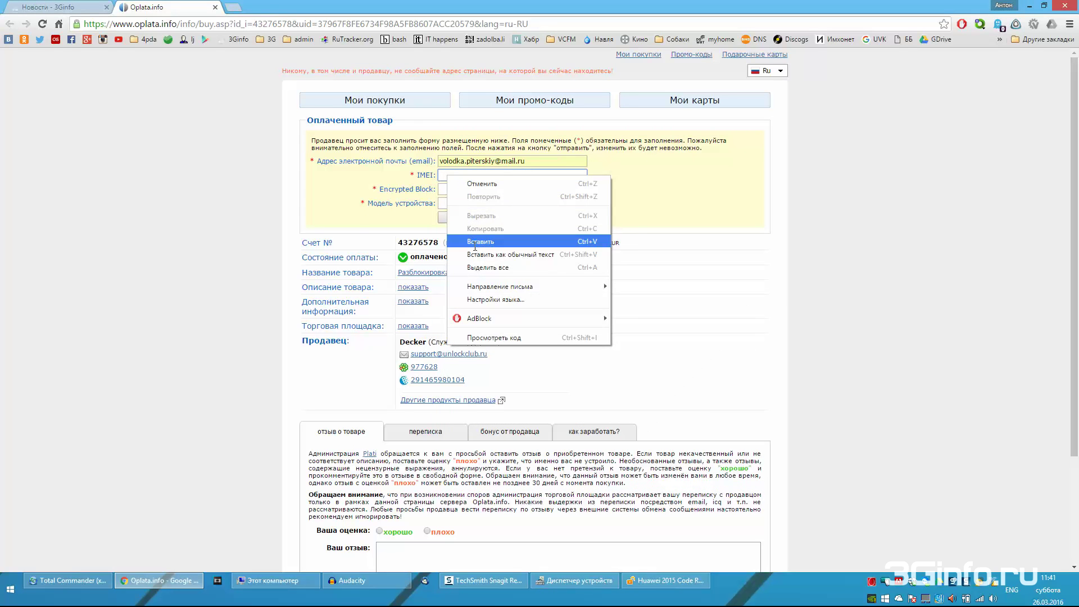
{"action": "left_click", "coordinate": [477, 242]}
Copy the Encrypted Block from the Huawei 2015 Code Reader log into the form's Encrypted Block field.
{"action": "key", "text": "alt+Tab"}
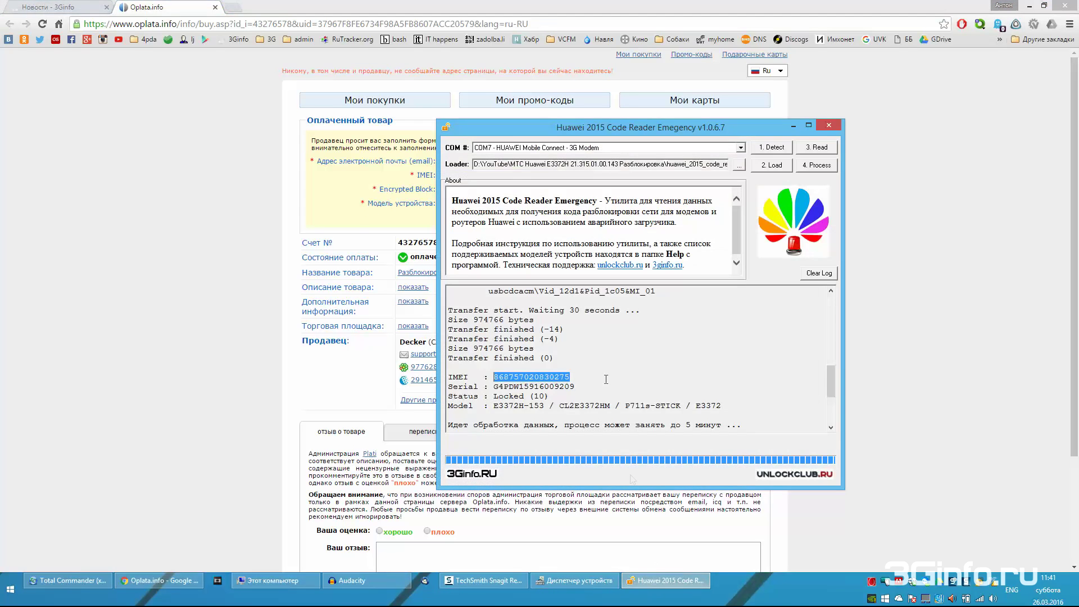
{"action": "left_click_drag", "start_coordinate": [695, 384], "coordinate": [413, 389]}
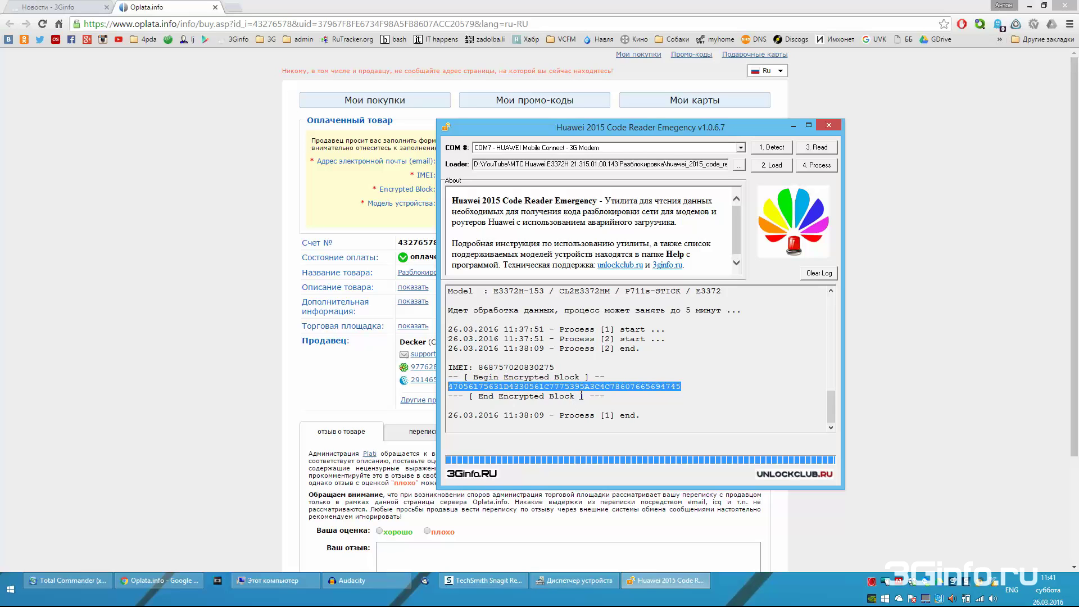
{"action": "right_click", "coordinate": [553, 387]}
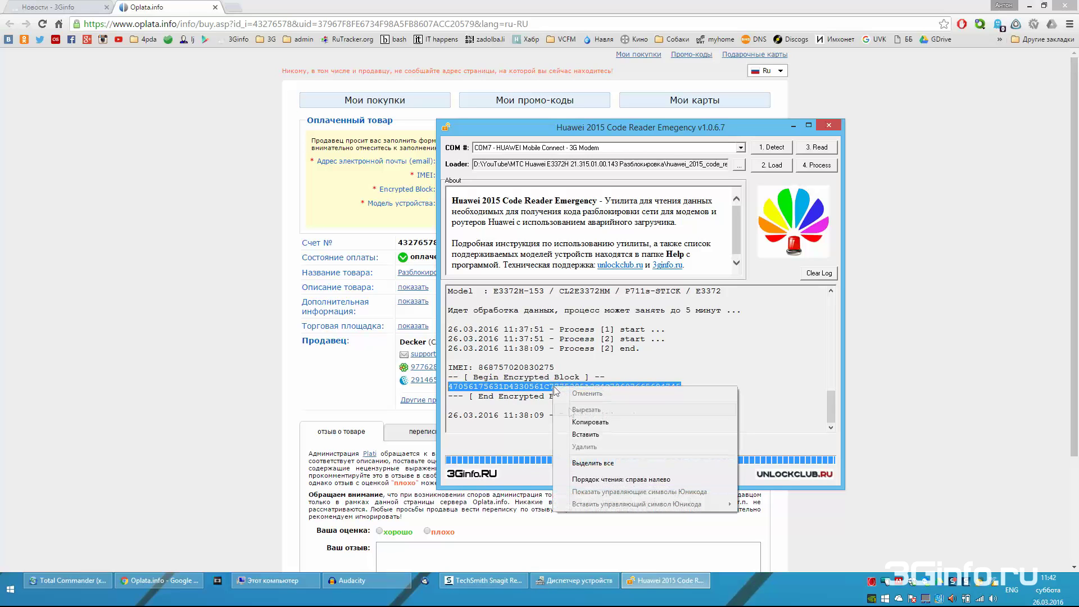
{"action": "left_click", "coordinate": [573, 415]}
{"action": "key", "text": "alt+Tab"}
{"action": "left_click", "coordinate": [493, 190]}
{"action": "right_click", "coordinate": [493, 189]}
{"action": "left_click", "coordinate": [512, 250]}
Copy the model E3372H-153 from the Huawei 2015 Code Reader log into the form's device model field.
{"action": "left_click", "coordinate": [645, 585]}
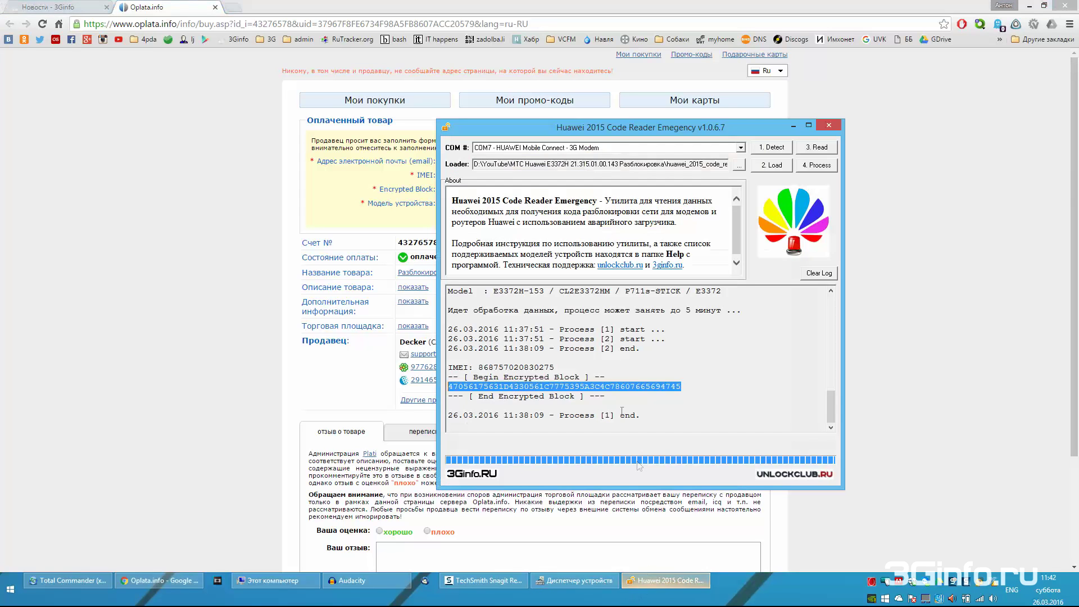
{"action": "scroll", "coordinate": [530, 368], "scroll_direction": "up", "scroll_amount": 1}
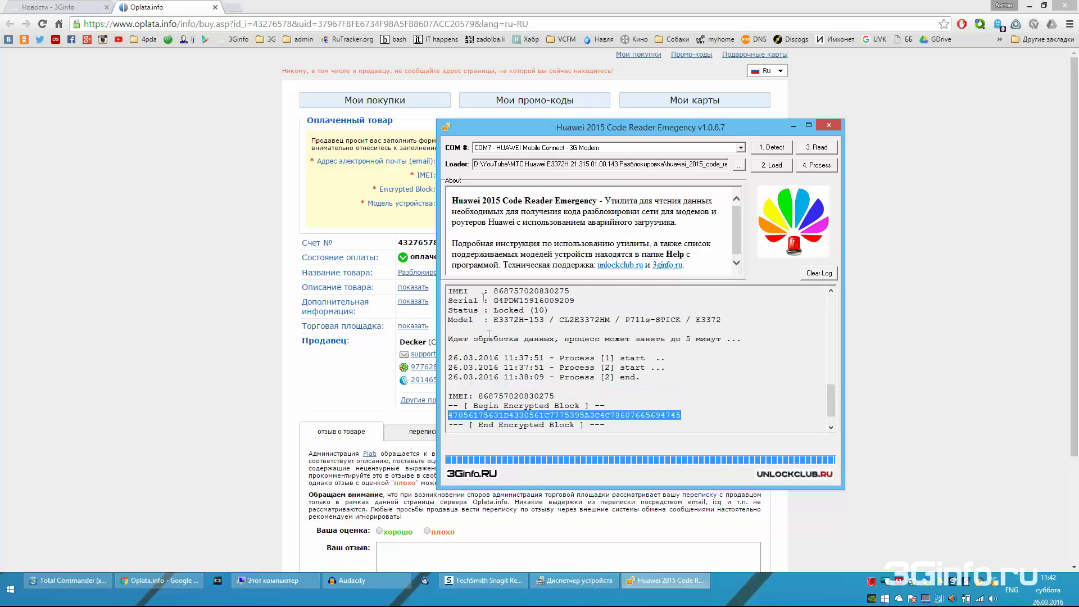
{"action": "left_click_drag", "start_coordinate": [494, 320], "coordinate": [552, 319]}
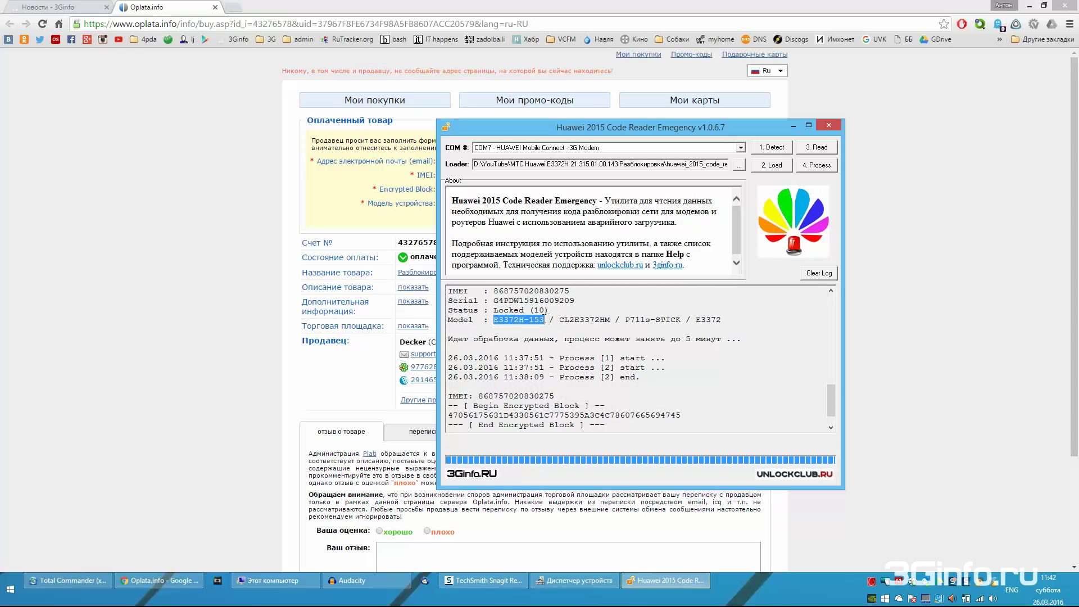
{"action": "scroll", "coordinate": [545, 318], "scroll_direction": "up", "scroll_amount": 3}
{"action": "right_click", "coordinate": [543, 318]}
{"action": "left_click", "coordinate": [579, 355]}
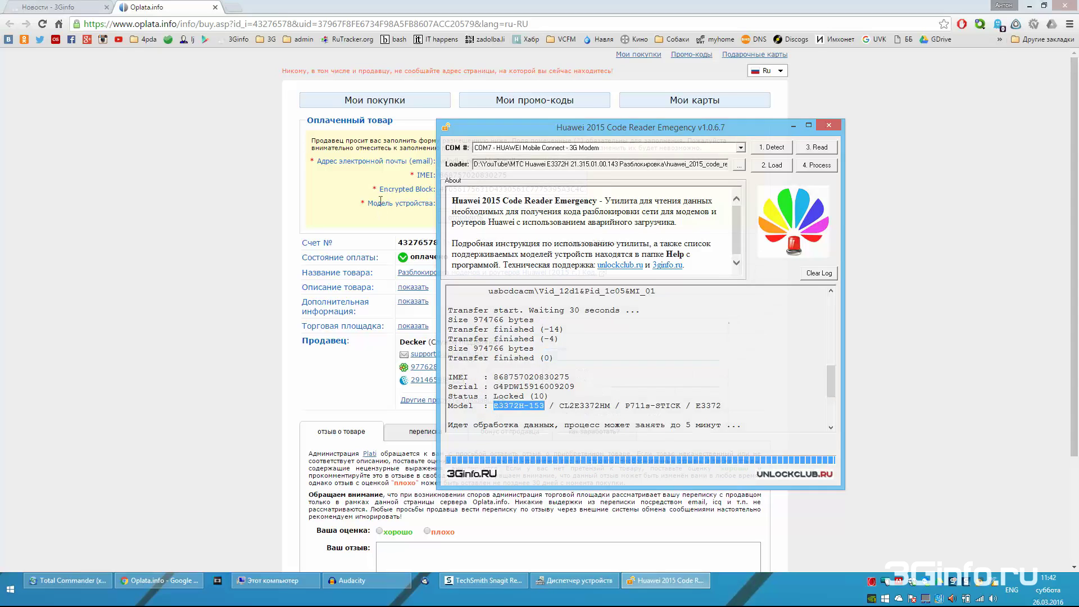
{"action": "left_click", "coordinate": [380, 201]}
{"action": "right_click", "coordinate": [465, 207]}
{"action": "left_click", "coordinate": [489, 272]}
Submit the completed modem data form and select the unlock code provided on the purchase page.
{"action": "left_click", "coordinate": [669, 298]}
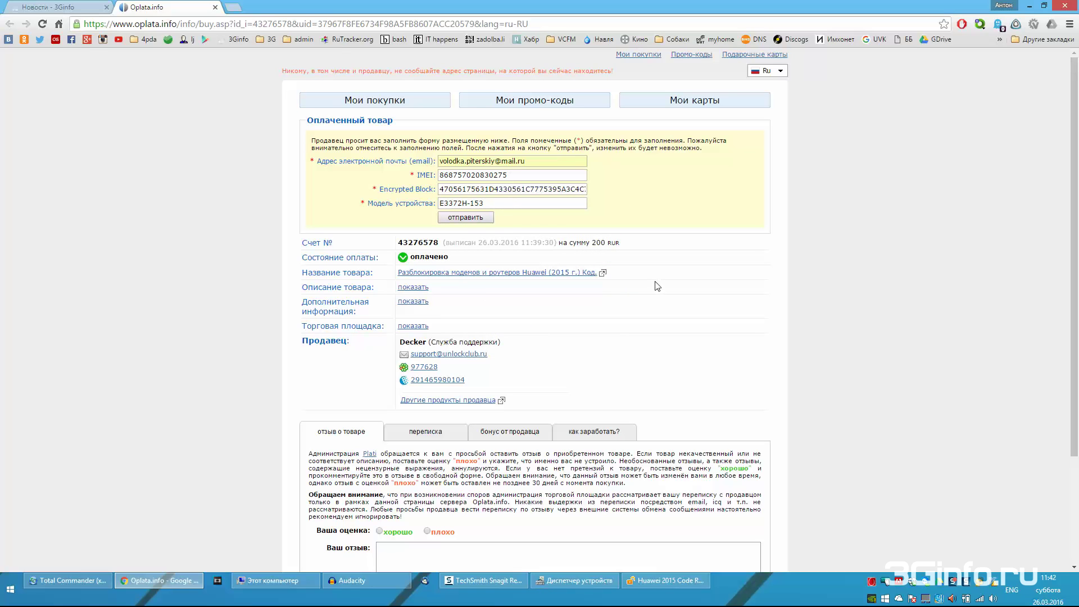
{"action": "left_click", "coordinate": [485, 218]}
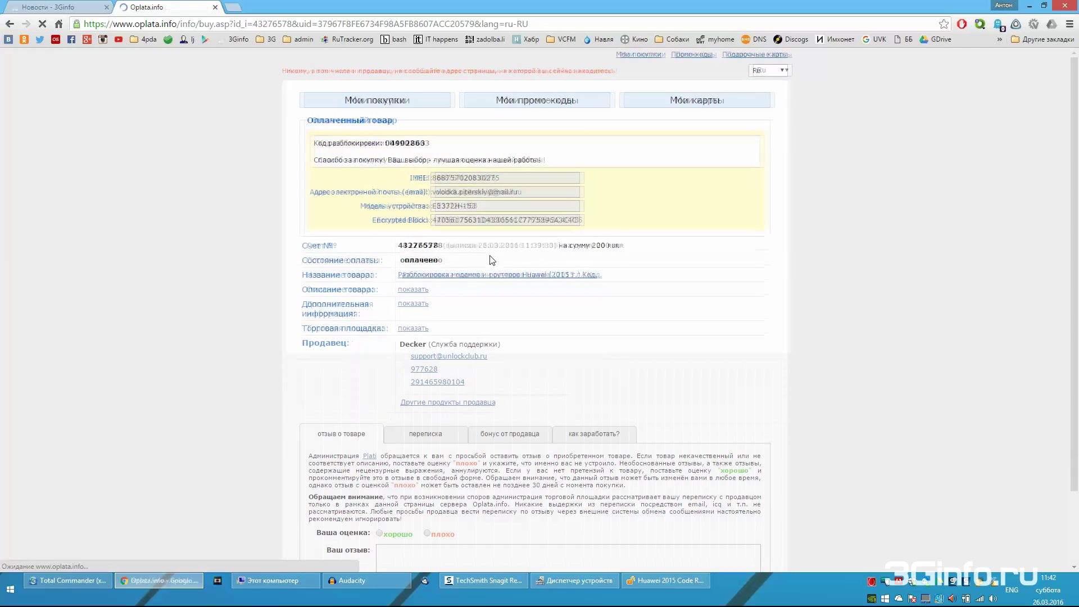
{"action": "double_click", "coordinate": [413, 142]}
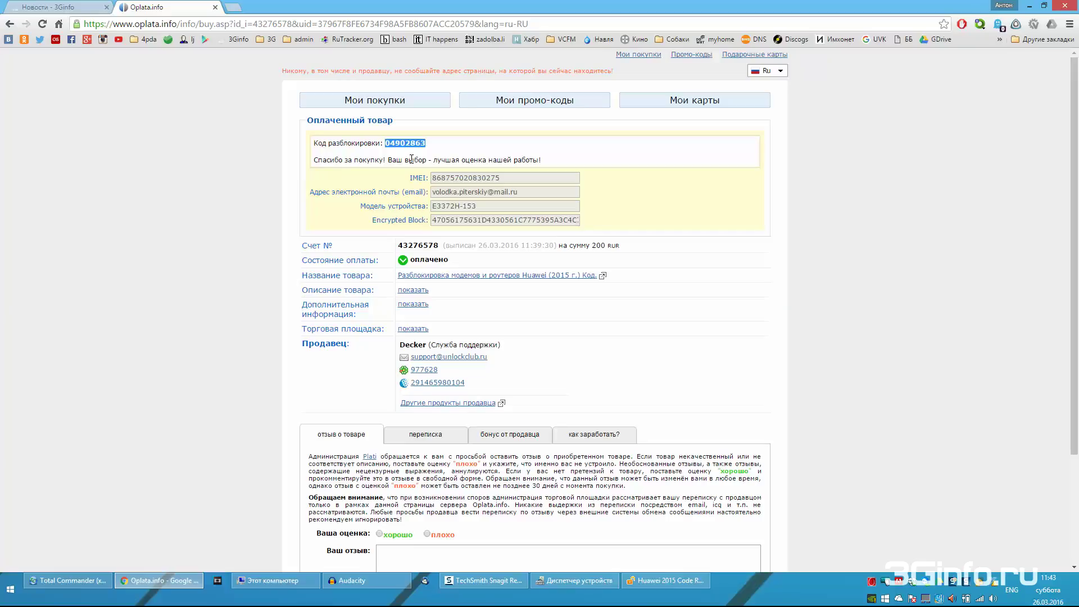
Copy the purchased unlock code from the order page, paste it into Коннект Менеджер's unlock code field and submit it.
{"action": "scroll", "coordinate": [675, 281], "scroll_direction": "down", "scroll_amount": 1}
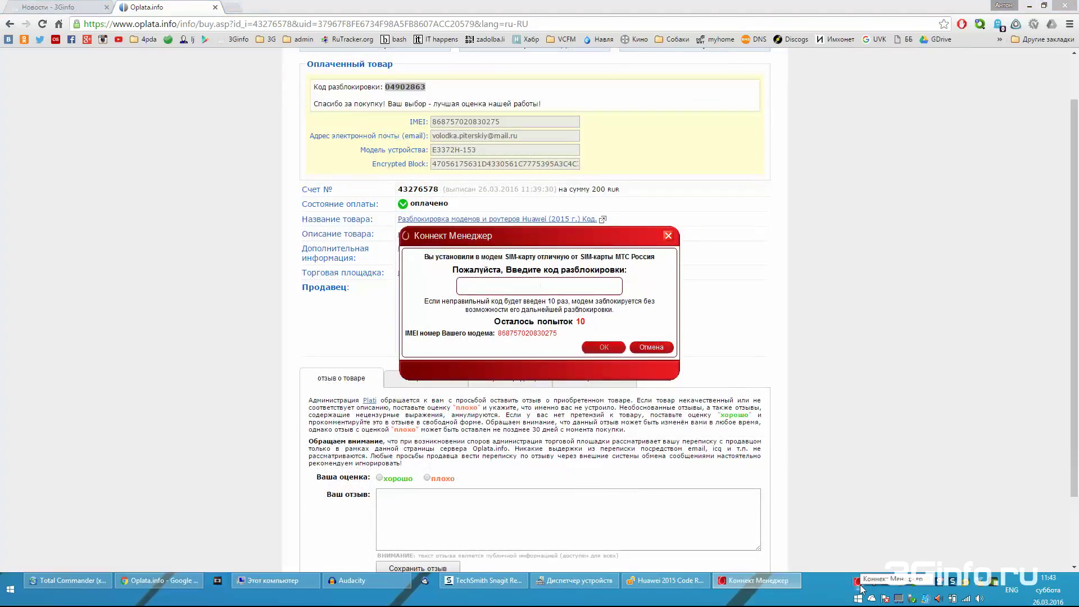
{"action": "left_click", "coordinate": [402, 90]}
{"action": "right_click", "coordinate": [401, 90]}
{"action": "left_click", "coordinate": [444, 89]}
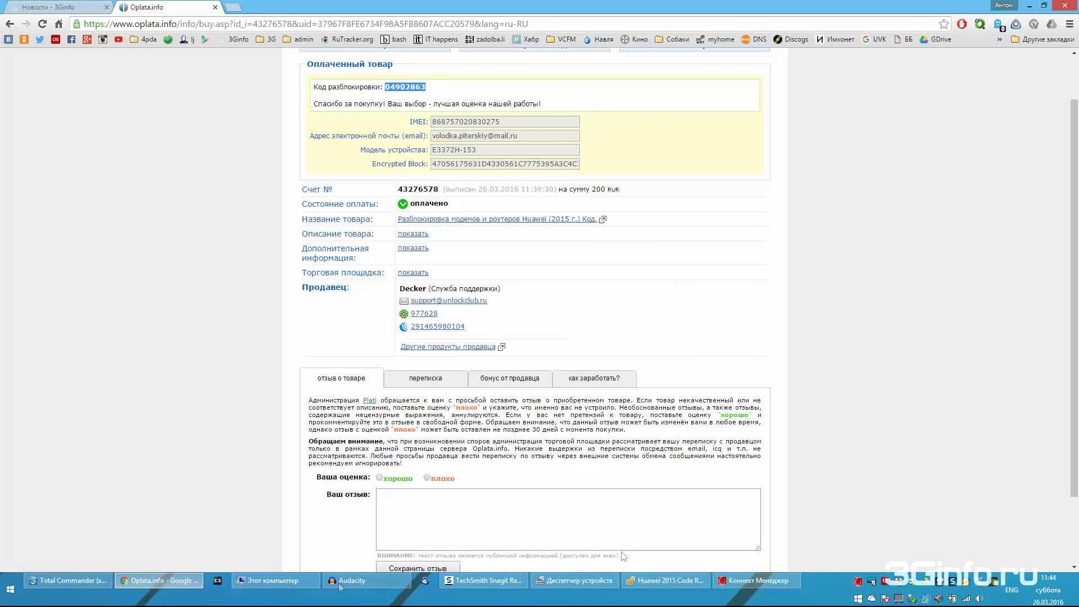
{"action": "left_click", "coordinate": [736, 582]}
{"action": "right_click", "coordinate": [552, 283]}
{"action": "left_click", "coordinate": [576, 335]}
{"action": "left_click", "coordinate": [600, 349]}
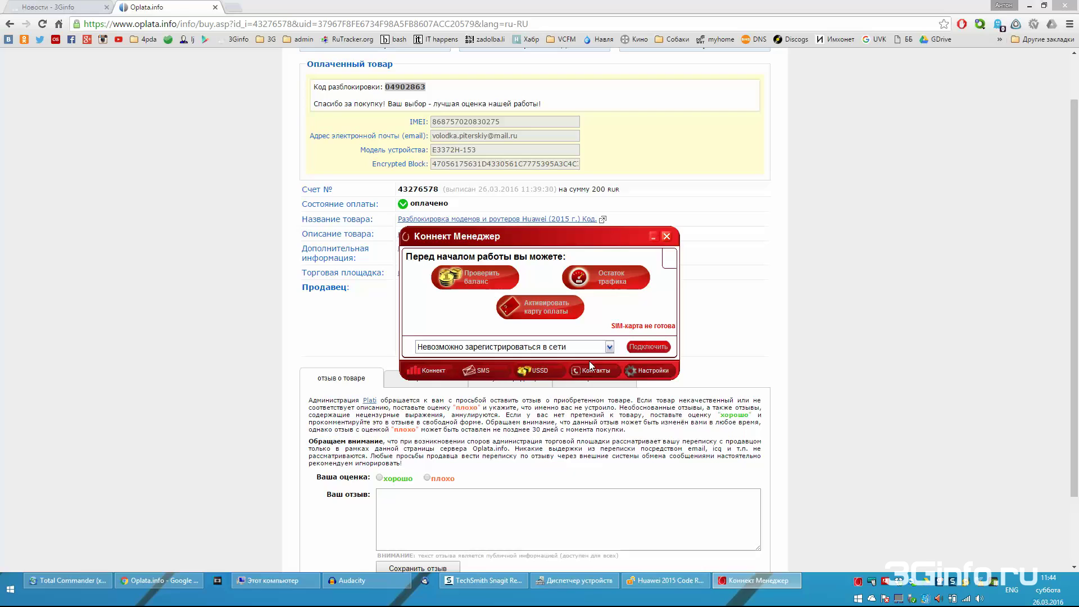
Check the modem's network settings (Сеть) in Коннект Менеджер and return to its connection screen.
{"action": "left_click", "coordinate": [646, 376]}
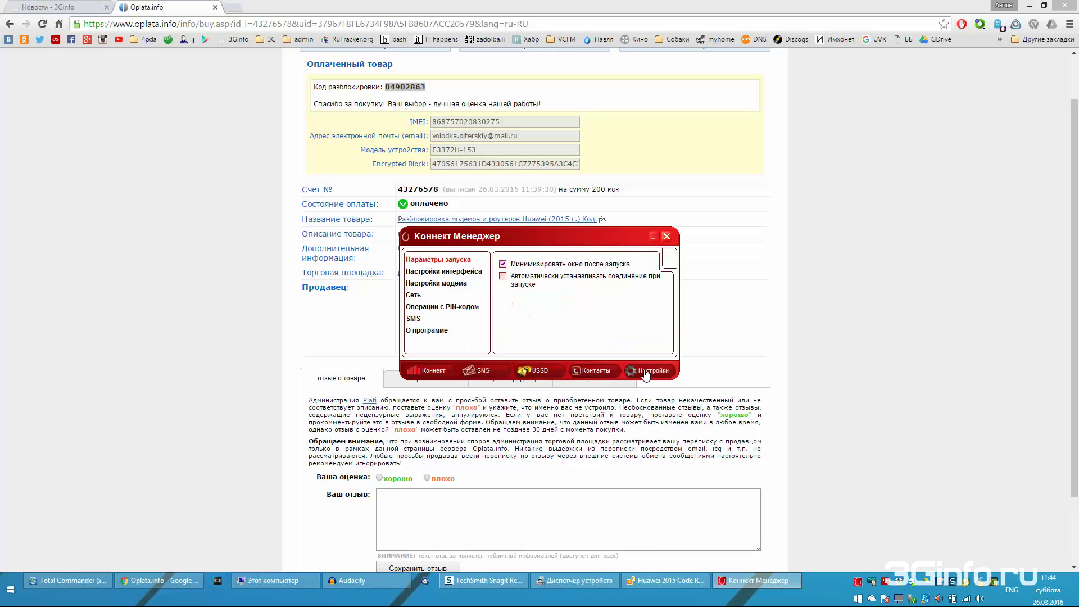
{"action": "left_click", "coordinate": [419, 299]}
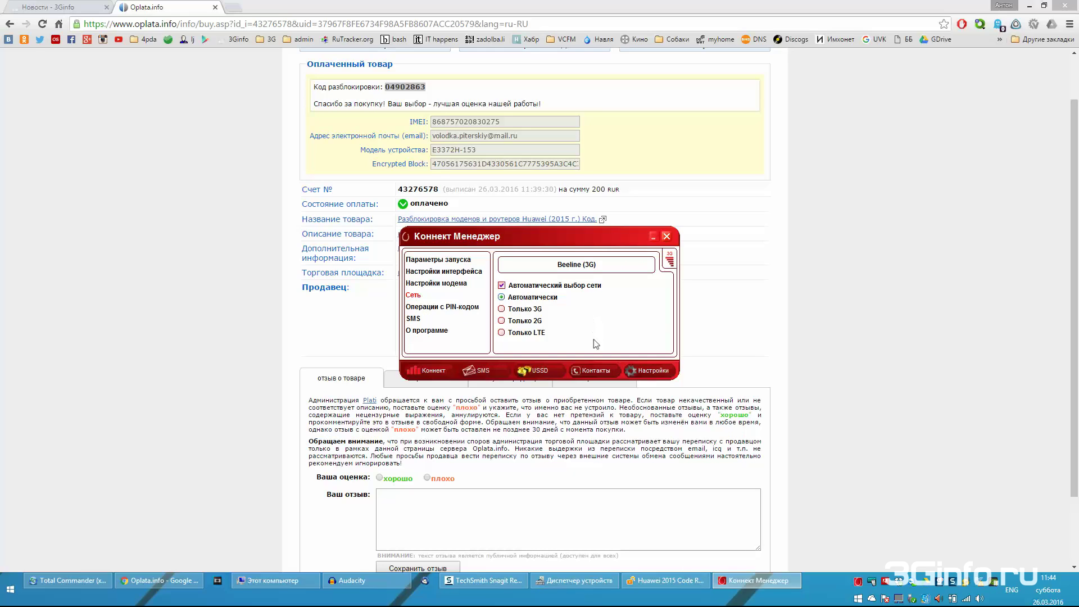
{"action": "left_click", "coordinate": [434, 368]}
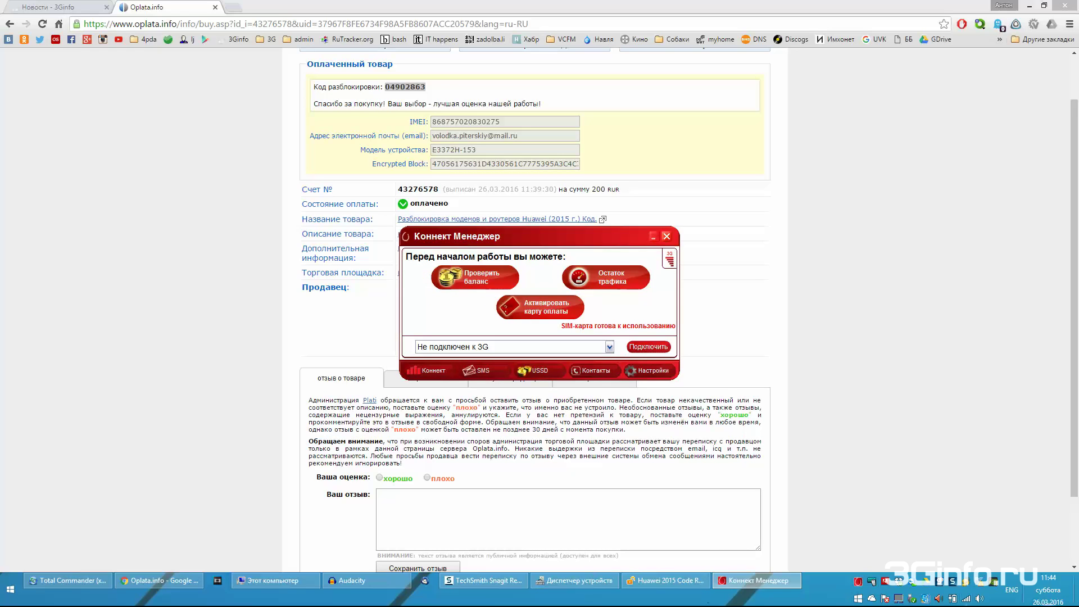
Turn off the computer's wireless network, connect to the internet through the modem in Коннект Менеджер and check the Windows network list.
{"action": "left_click", "coordinate": [972, 599]}
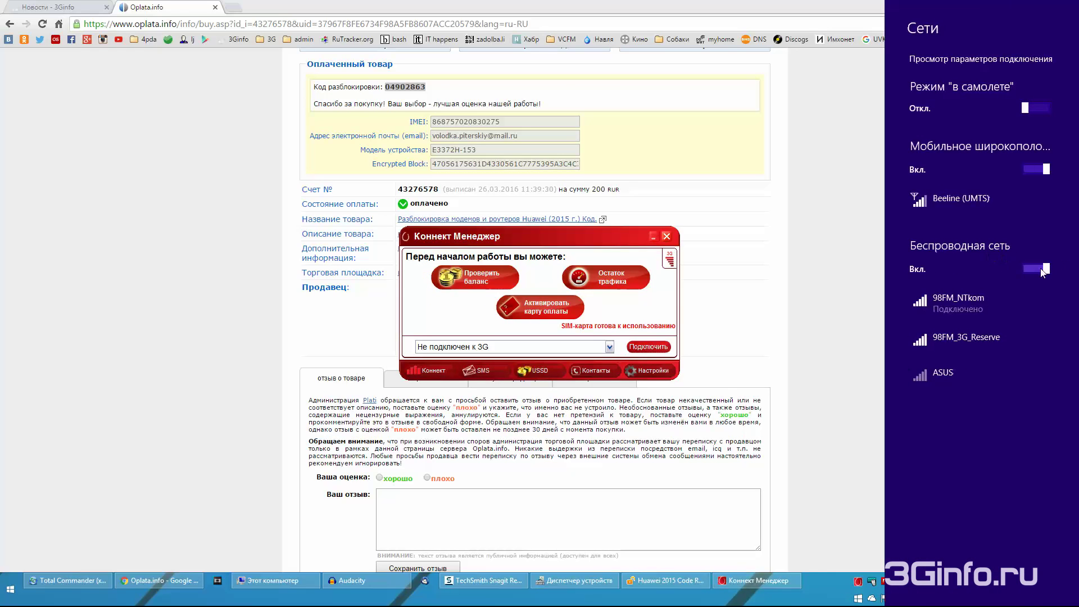
{"action": "left_click", "coordinate": [1044, 270]}
{"action": "left_click", "coordinate": [637, 357]}
{"action": "left_click", "coordinate": [643, 350]}
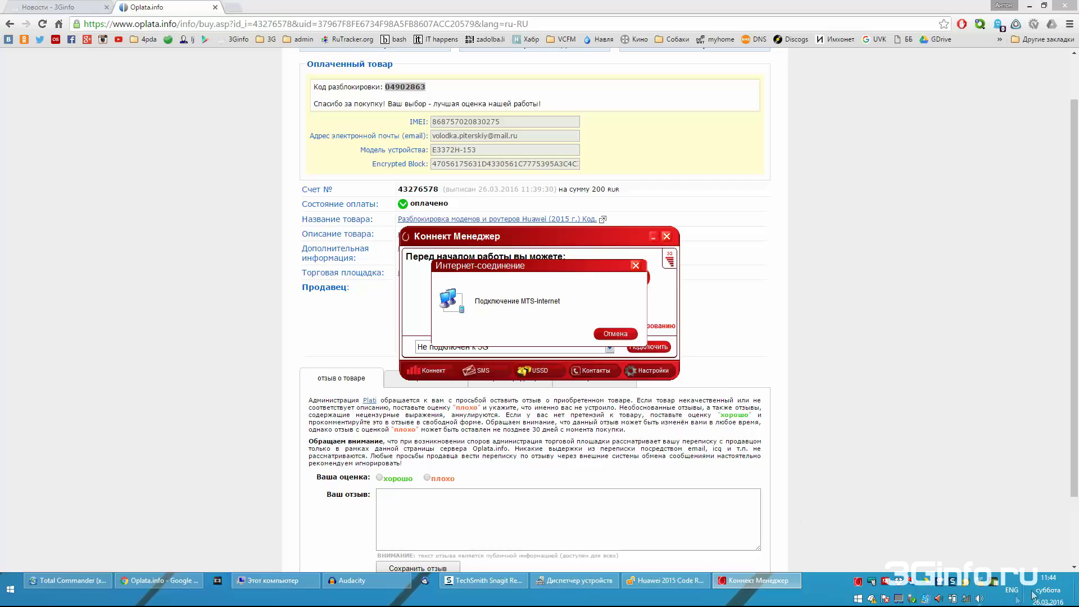
{"action": "left_click", "coordinate": [974, 599]}
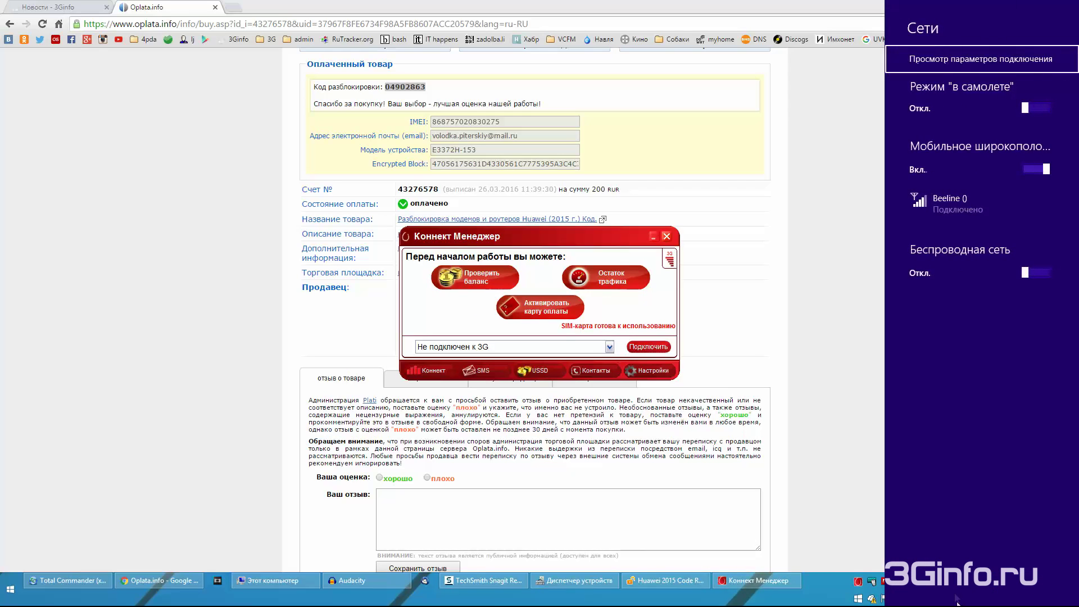
Open speedtest.net in a new browser tab and start a speed test over the modem connection.
{"action": "left_click", "coordinate": [236, 16]}
{"action": "left_click", "coordinate": [236, 15]}
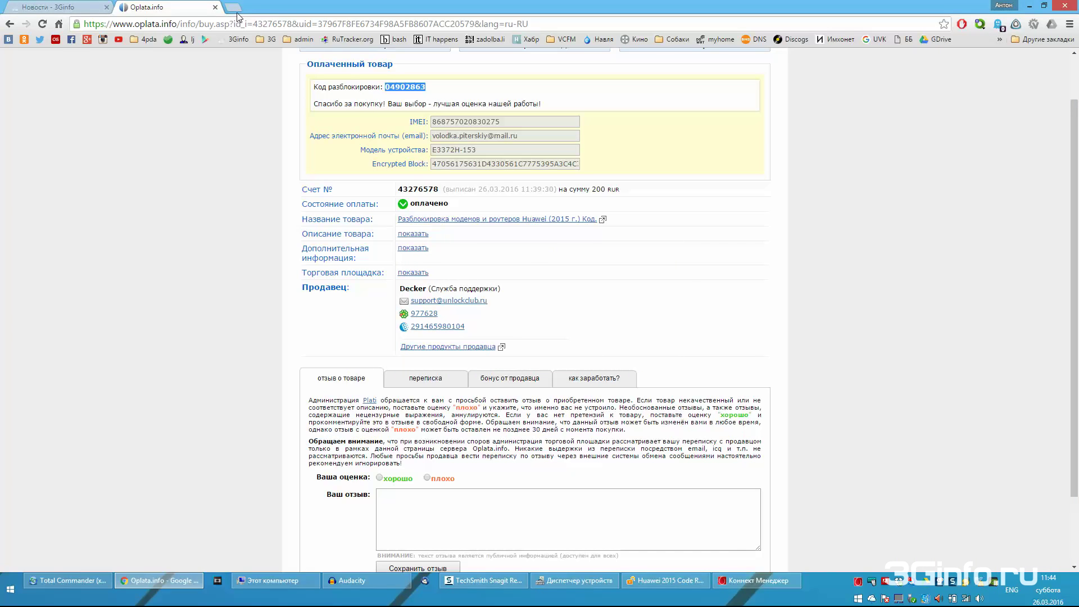
{"action": "left_click", "coordinate": [232, 10]}
{"action": "type", "text": "speedtest.net"}
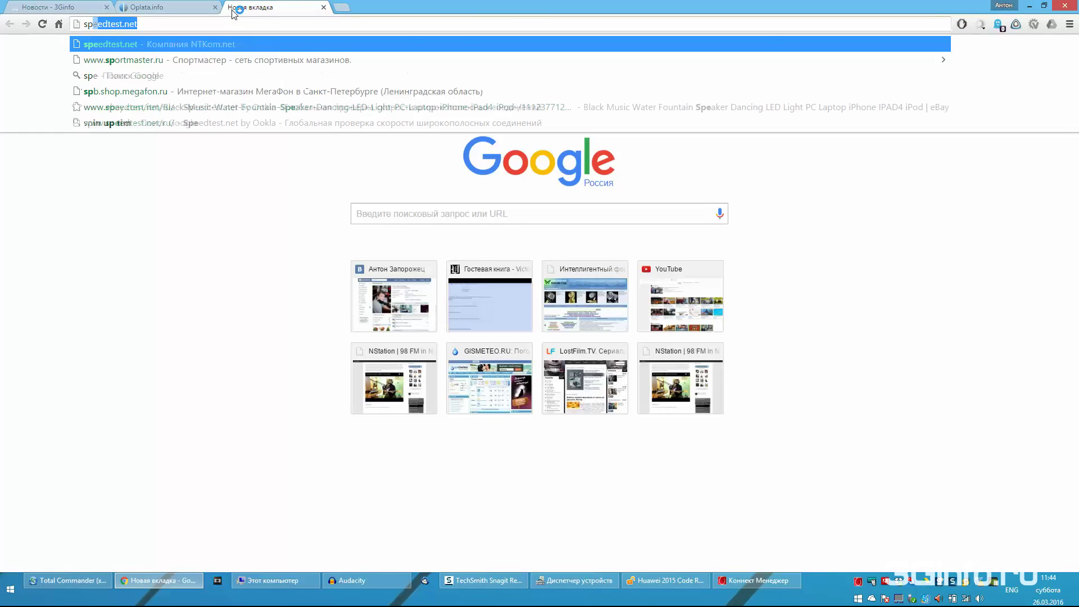
{"action": "key", "text": "Return"}
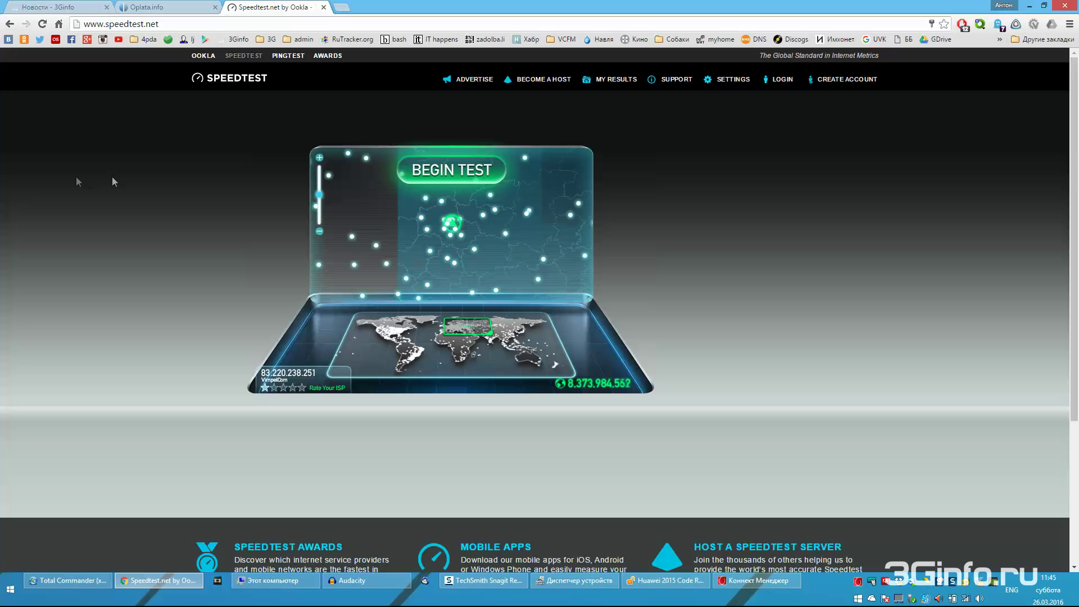
{"action": "left_click", "coordinate": [442, 180]}
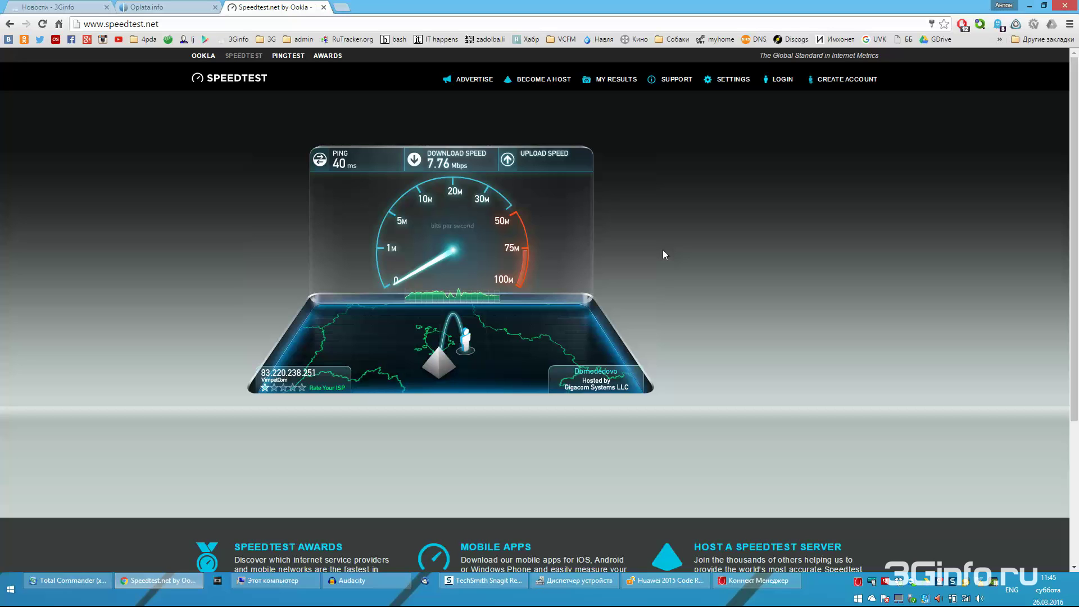
Review the unlocking files in Total Commander, including the BOS_solution archive and huawei_2015_code_reader_emergency, and return to the speed test in the browser.
{"action": "left_click", "coordinate": [68, 580]}
{"action": "left_click", "coordinate": [622, 163]}
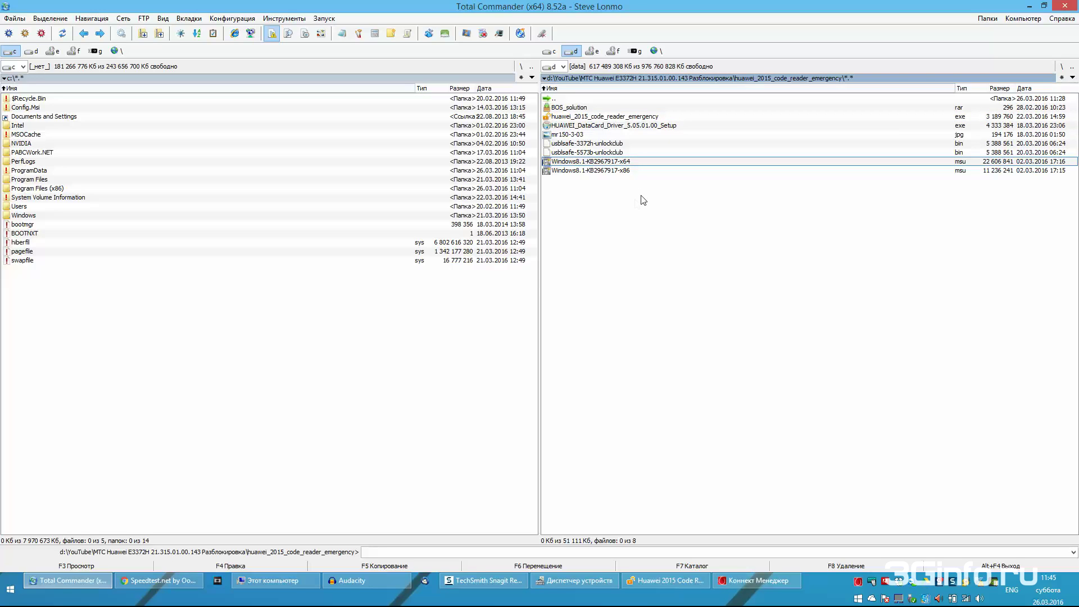
{"action": "double_click", "coordinate": [562, 109]}
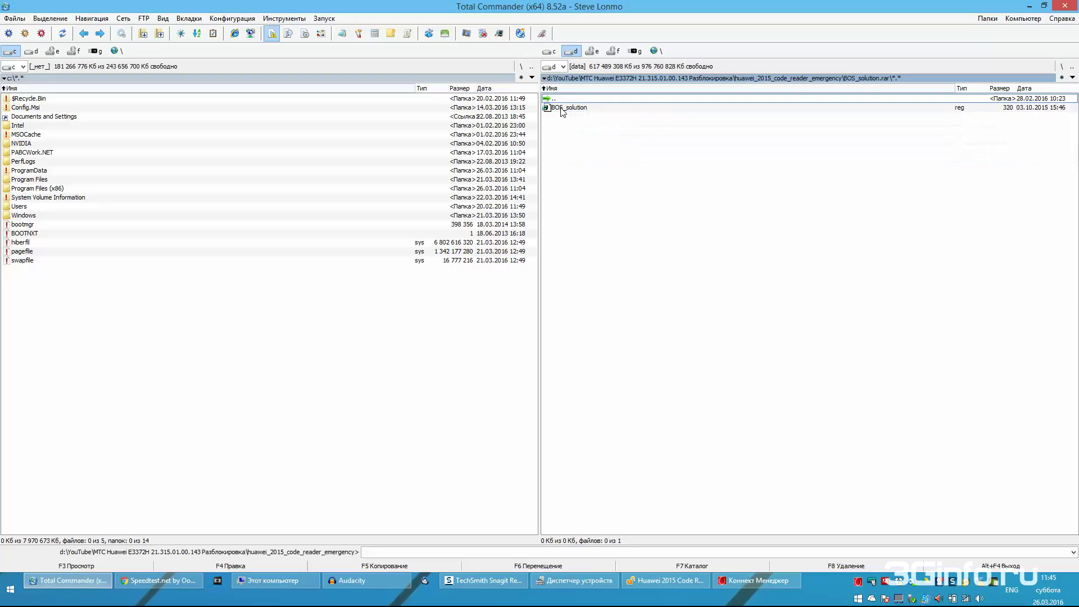
{"action": "double_click", "coordinate": [554, 99]}
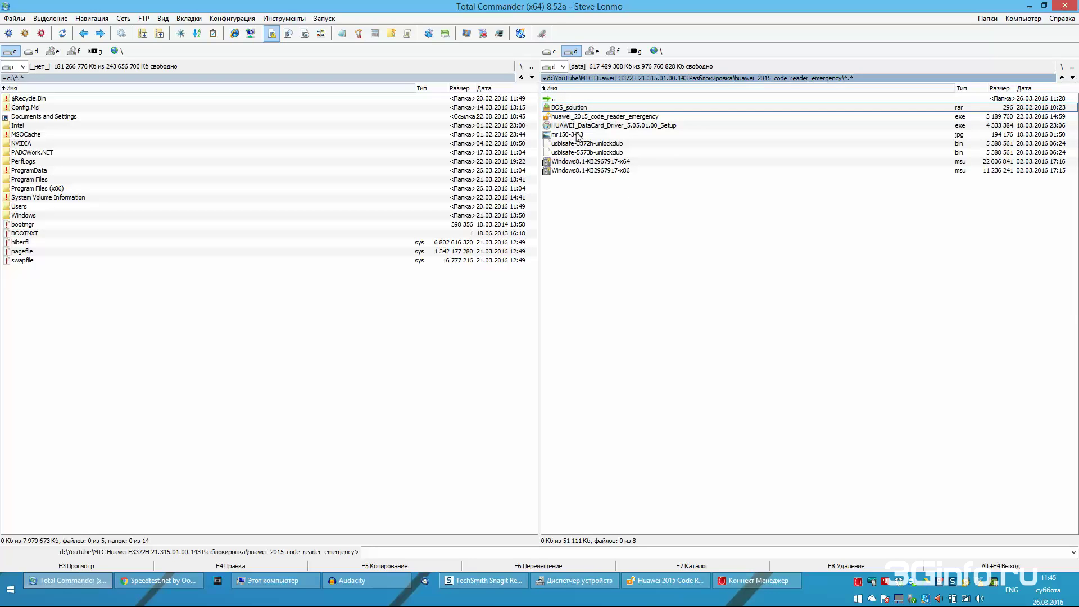
{"action": "left_click", "coordinate": [634, 118]}
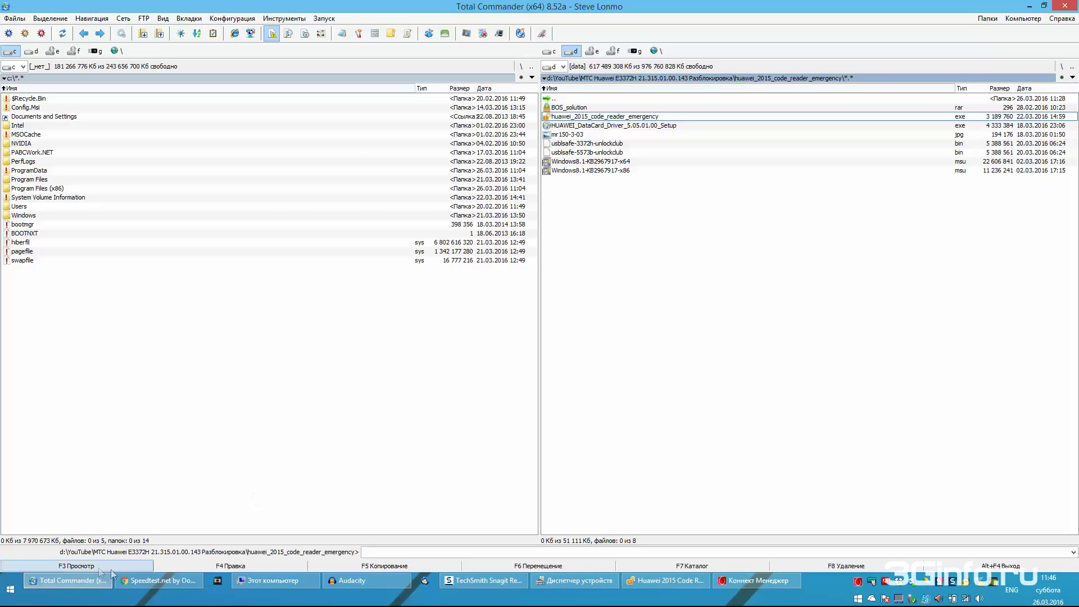
{"action": "left_click", "coordinate": [137, 582]}
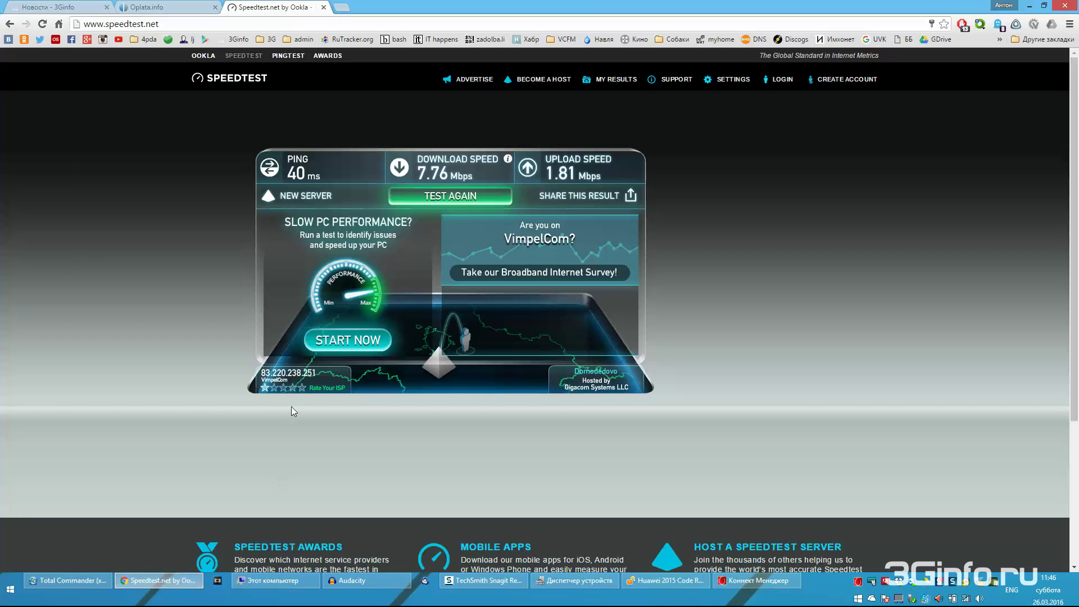